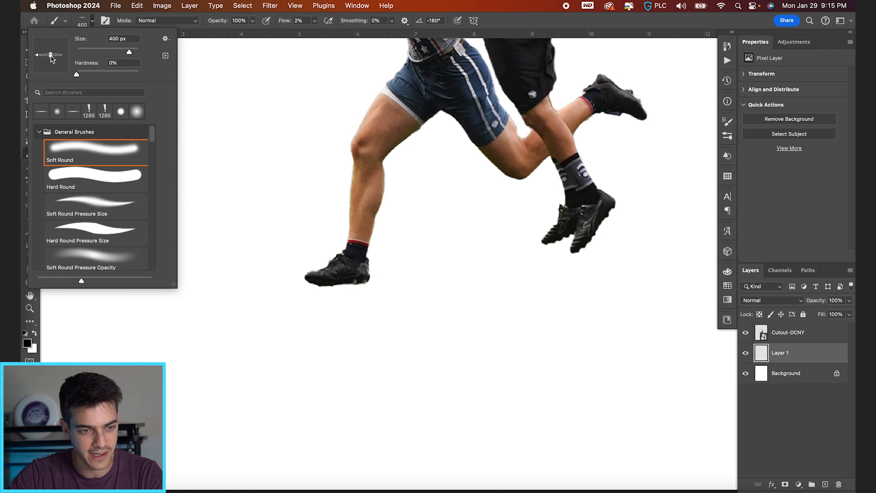
# Paint a dark contact shadow directly under the planted shoe on Layer 1, using the flattened soft black brush at 80 px and 2% flow
pyautogui.click(127, 21)
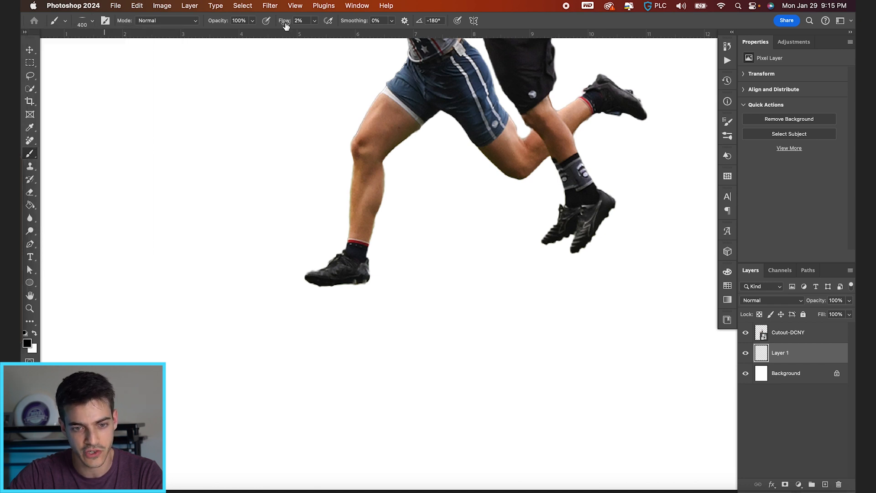
pyautogui.moveTo(283, 24); pyautogui.dragTo(284, 24)
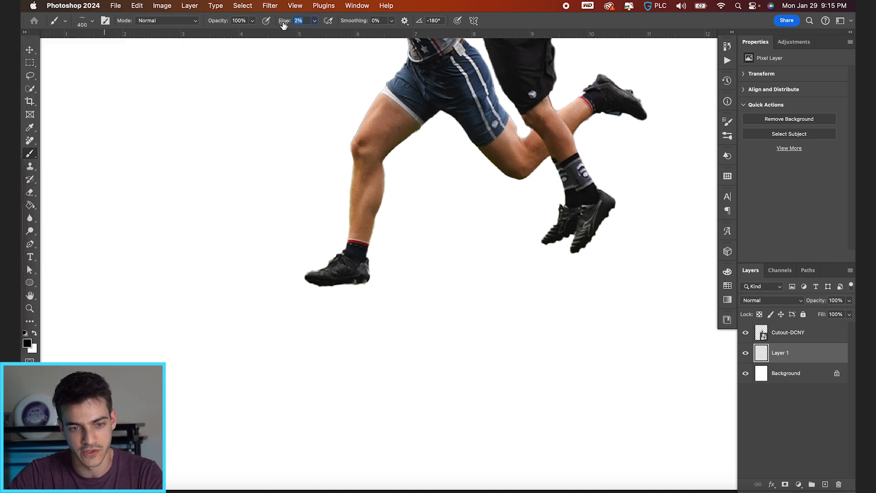
pyautogui.press('[')
pyautogui.press('[')
pyautogui.press('[')
pyautogui.press('[')
pyautogui.press('[')
pyautogui.press('[')
pyautogui.press('[')
pyautogui.press('[')
pyautogui.press('[')
pyautogui.press('super+equal')
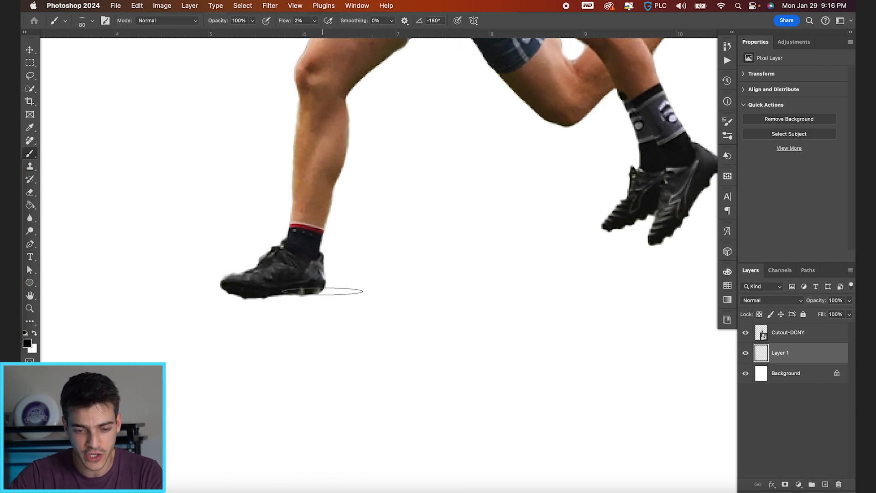
pyautogui.hscroll(-3, 323, 292)
pyautogui.moveTo(335, 290)
pyautogui.mouseDown()
pyautogui.moveTo(308, 294)
pyautogui.moveTo(333, 297)
pyautogui.moveTo(317, 293)
pyautogui.mouseUp()
# Soften and widen the shadow around the planted shoe with the brush enlarged to 175 and 200 px
pyautogui.press(']')
pyautogui.press(']')
pyautogui.press(']')
pyautogui.press(']')
pyautogui.press(']')
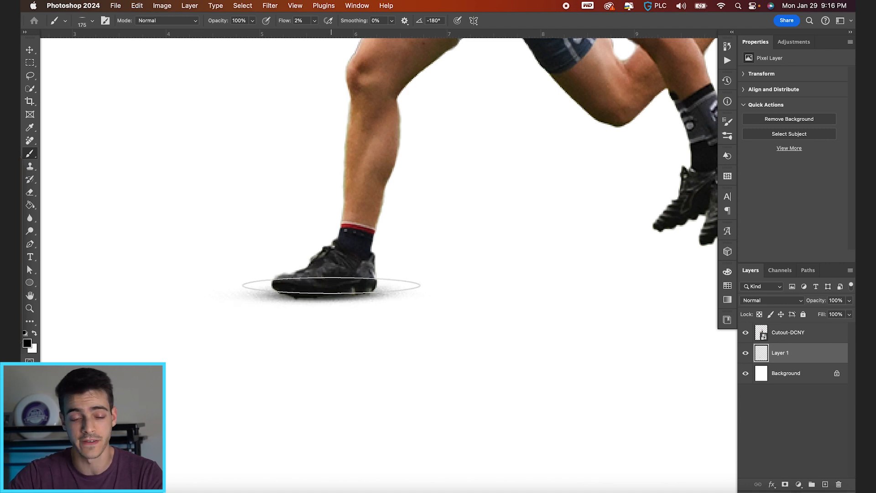
pyautogui.scroll(-1, 324, 301)
pyautogui.press(']')
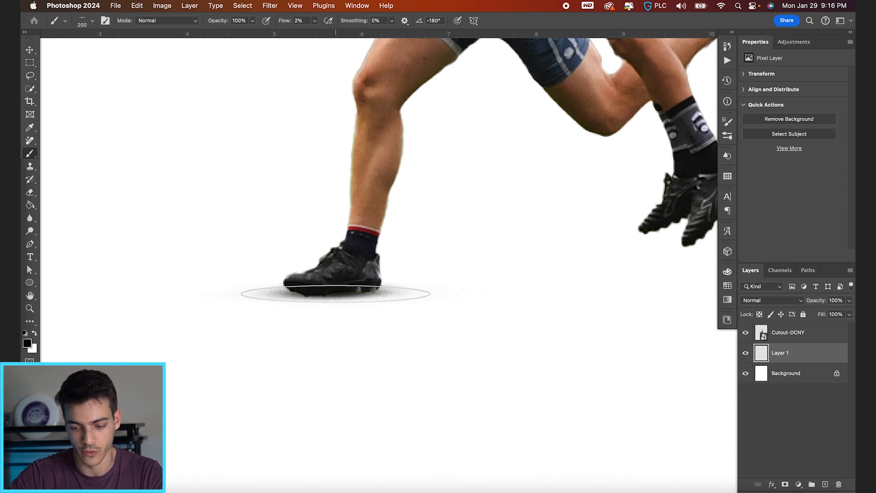
# Spread a fainter outer shadow on the ground around the planted shoe with the brush at about 300 px
pyautogui.press('super+minus')
pyautogui.press(']')
pyautogui.press(']')
pyautogui.press(']')
pyautogui.press('[')
pyautogui.press('[')
pyautogui.press('[')
pyautogui.press(']')
pyautogui.press(']')
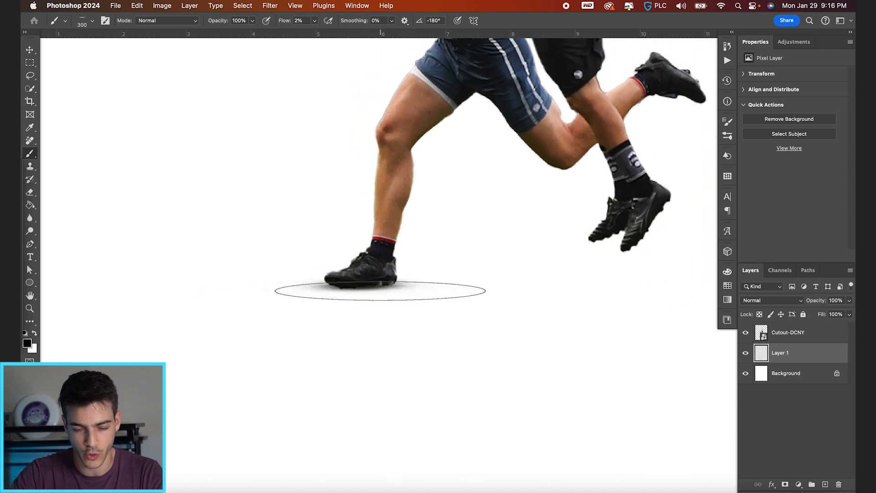
pyautogui.press('[')
pyautogui.press('[')
pyautogui.press(']')
pyautogui.press(']')
pyautogui.press(']')
pyautogui.press(']')
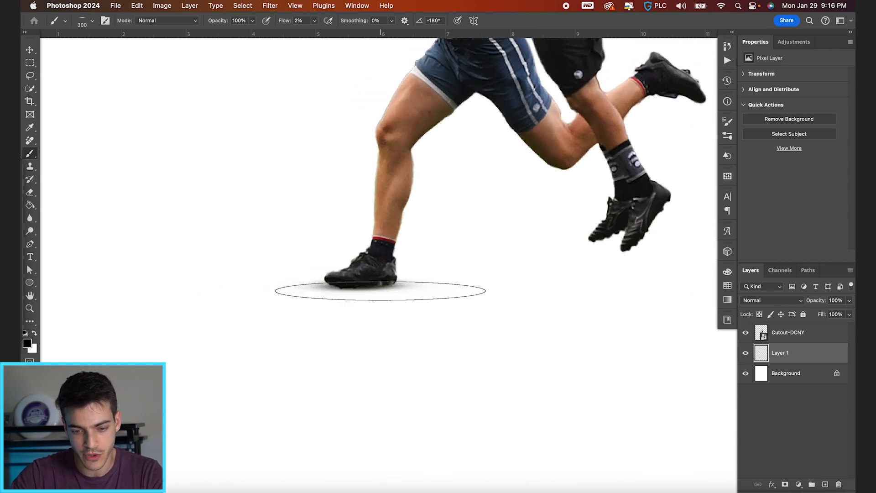
# Paint a detached soft shadow on the ground below the airborne feet with a 175 px brush, then reduce the brush to 100 px
pyautogui.hscroll(5, 380, 291)
pyautogui.press('[')
pyautogui.press('[')
pyautogui.press('[')
pyautogui.press('[')
pyautogui.press('[')
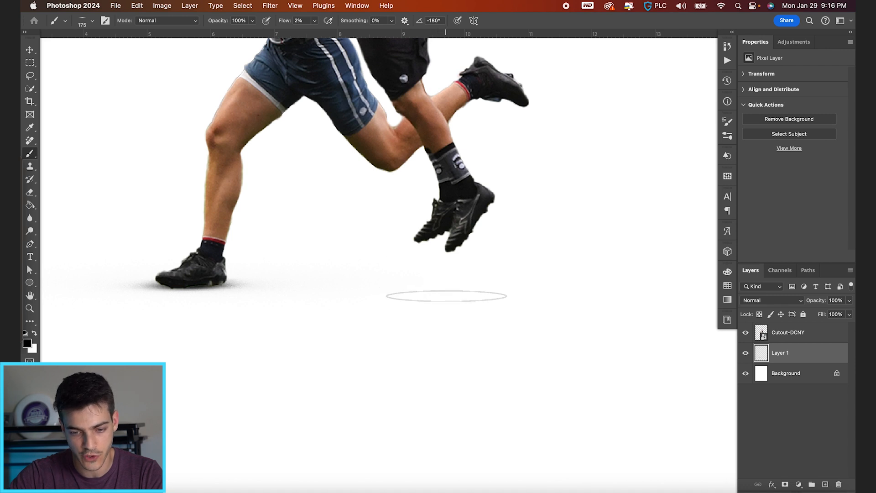
pyautogui.click(446, 296)
pyautogui.click(446, 294)
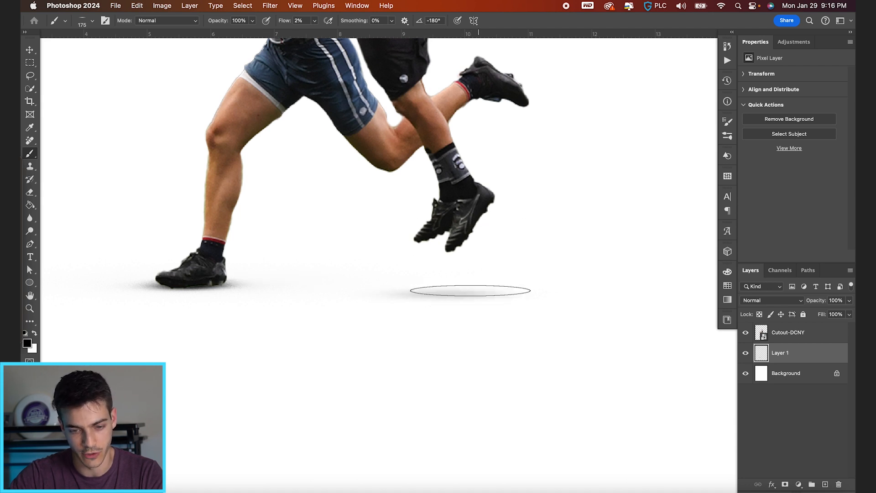
pyautogui.press('[')
pyautogui.press('[')
pyautogui.press('[')
pyautogui.press('[')
pyautogui.press('[')
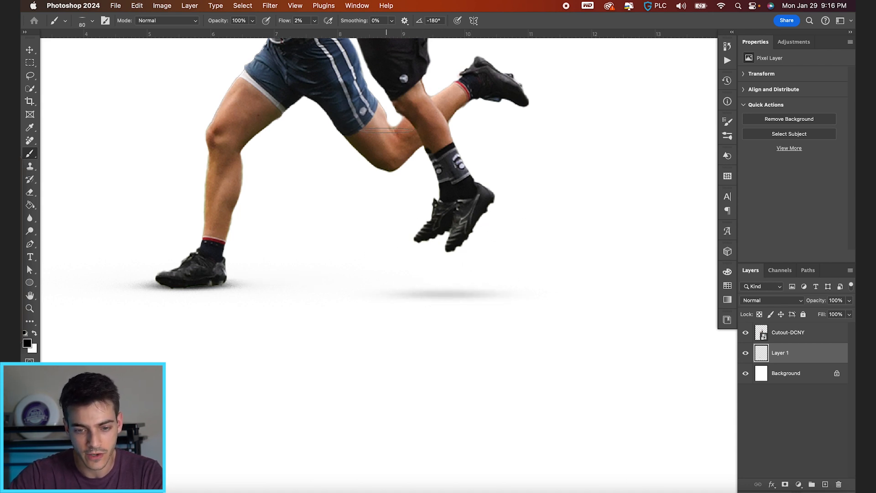
pyautogui.press(']')
pyautogui.press(']')
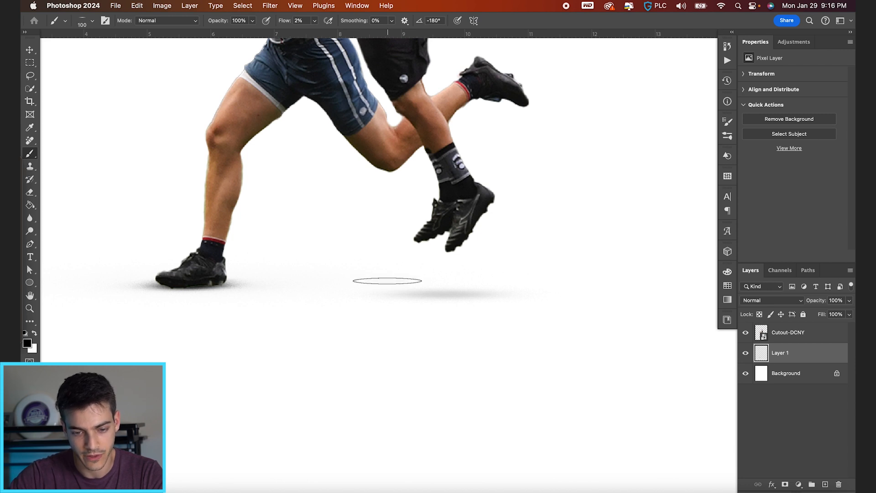
# Blend both foot shadows into one broad, faint ground shadow, enlarging the brush through 300 and 600 to 800 px
pyautogui.scroll(-2, 381, 282)
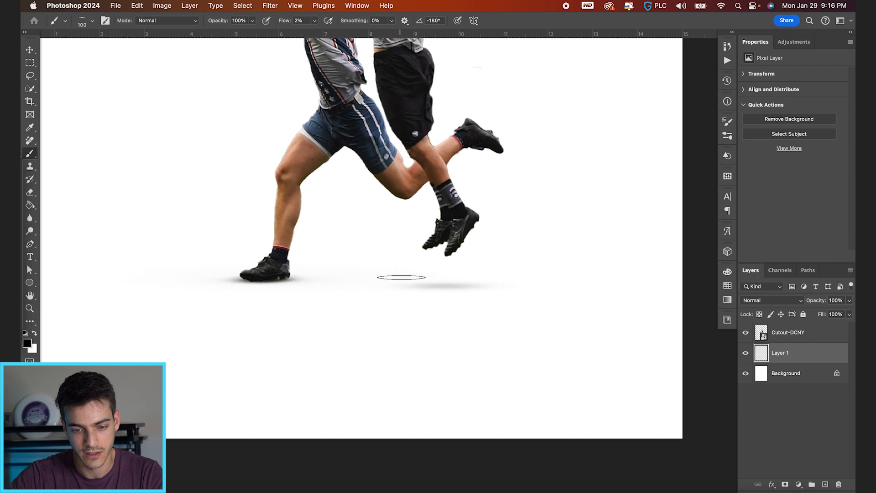
pyautogui.press(']')
pyautogui.press(']')
pyautogui.press(']')
pyautogui.press(']')
pyautogui.press(']')
pyautogui.press(']')
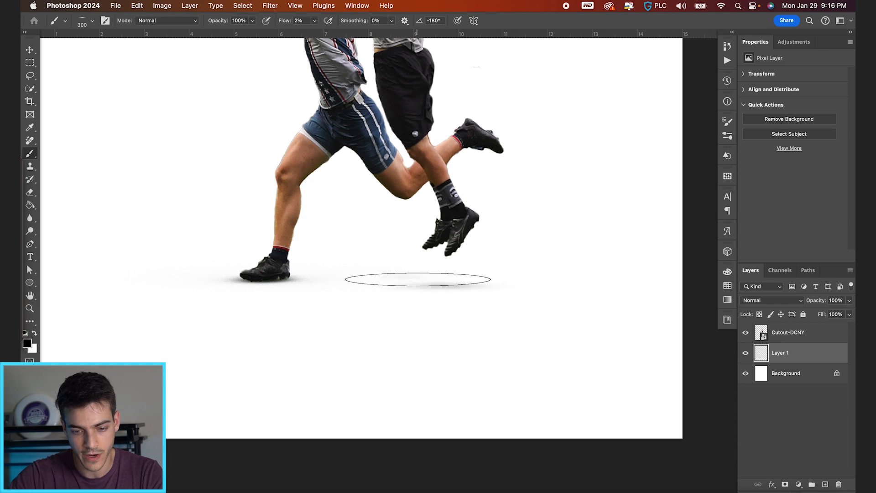
pyautogui.press(']')
pyautogui.press(']')
pyautogui.press(']')
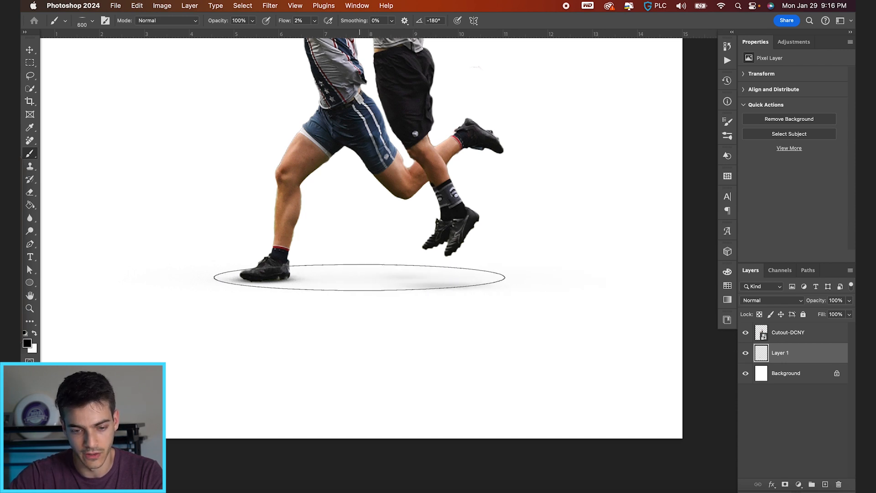
pyautogui.press(']')
pyautogui.press(']')
pyautogui.press('super+minus')
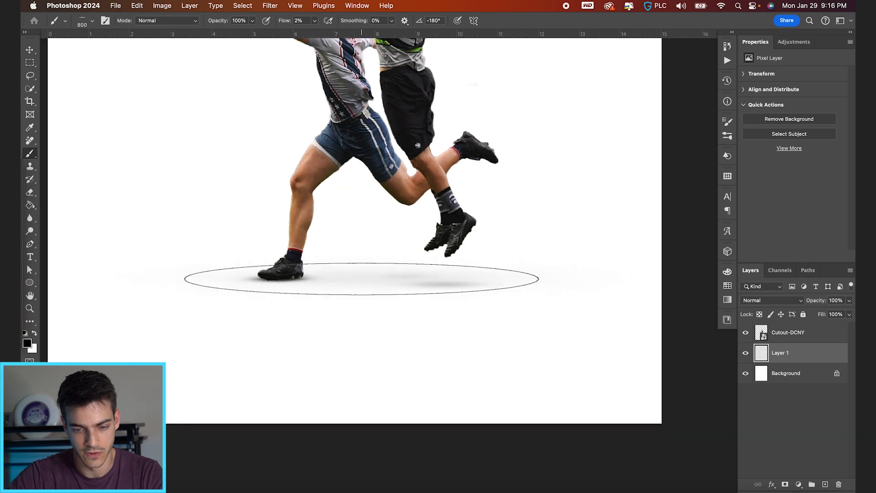
pyautogui.press('[')
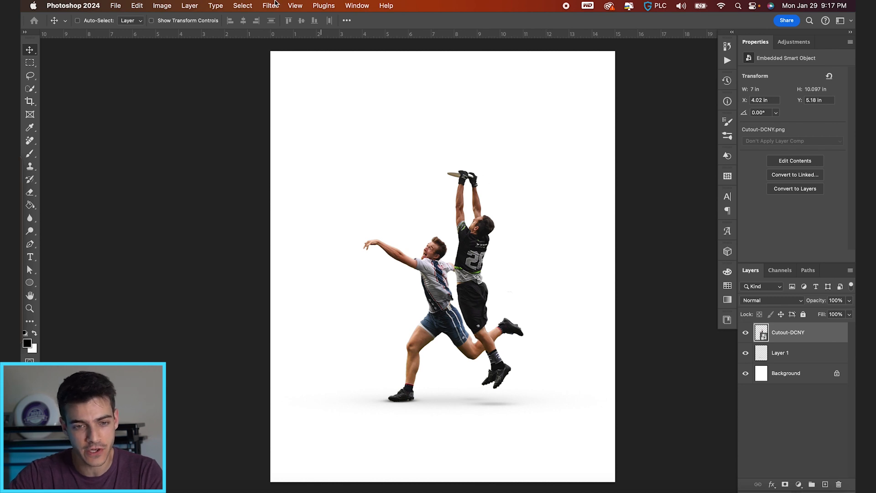
# Open the Camera Raw Filter on the Cutout-DCNY layer and set Exposure to +0.45 and Contrast to +5
pyautogui.click(274, 6)
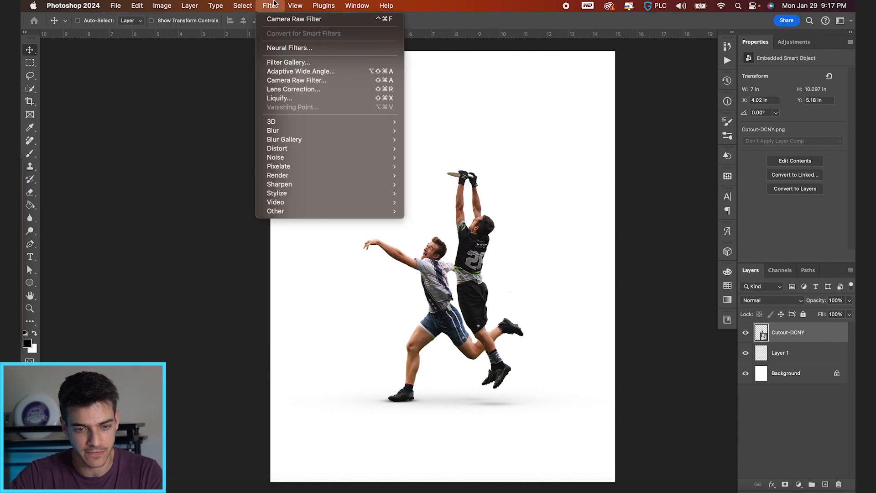
pyautogui.click(314, 81)
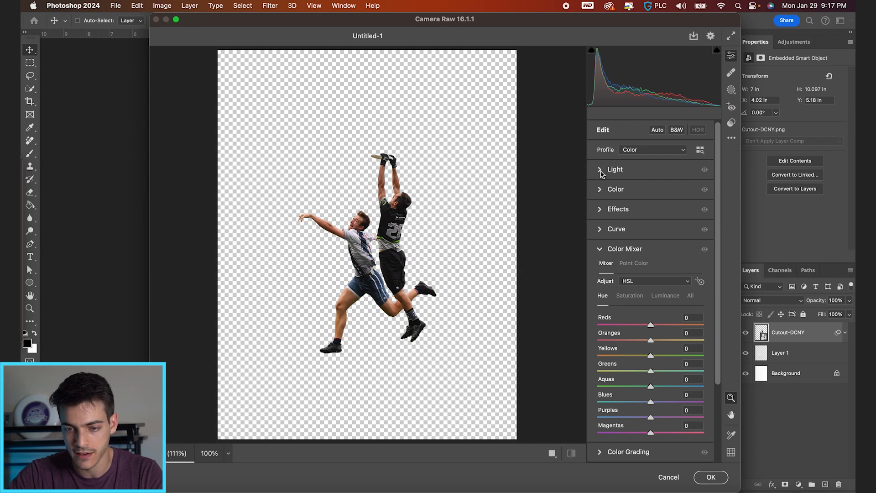
pyautogui.click(602, 172)
pyautogui.moveTo(651, 192); pyautogui.dragTo(654, 209)
pyautogui.scroll(5, 369, 192)
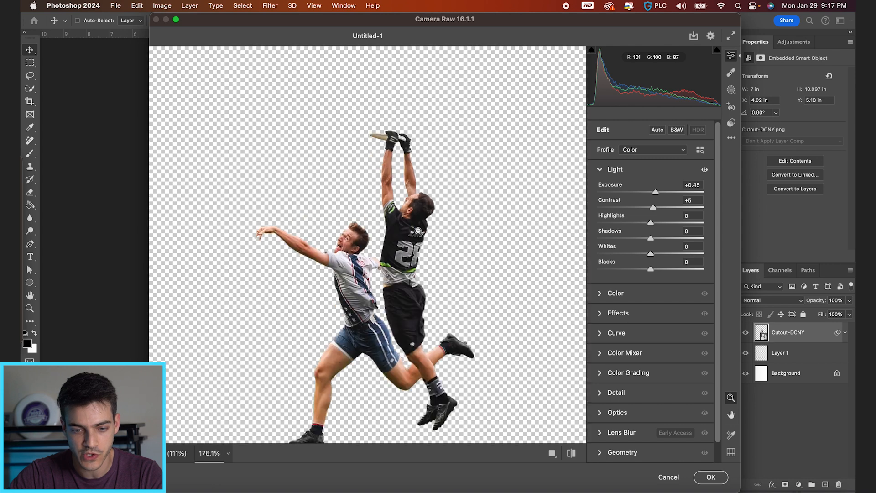
# Fine-tune the remaining light tones of the cutout and set Texture to +20 and Clarity to +19
pyautogui.scroll(-2, 368, 192)
pyautogui.moveTo(646, 224); pyautogui.dragTo(672, 239)
pyautogui.moveTo(654, 271); pyautogui.dragTo(661, 238)
pyautogui.click(599, 313)
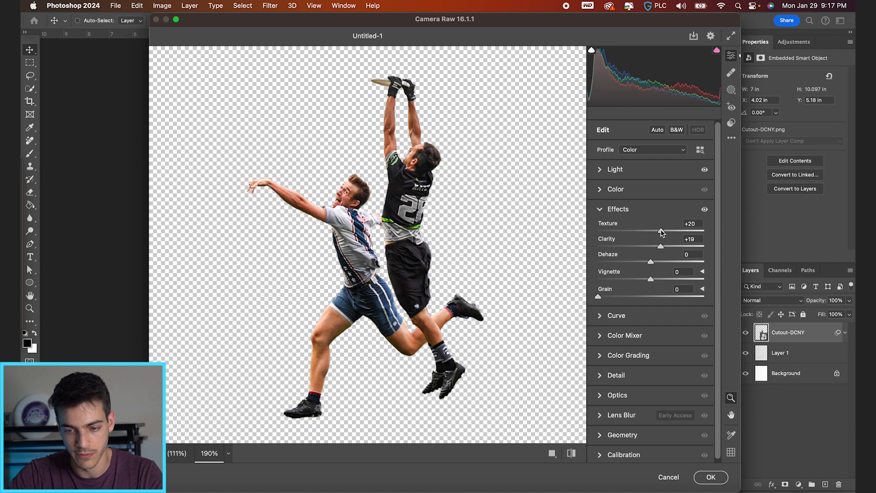
# Set Noise Reduction to 27 and Sharpening to 29 for the players, and apply the Camera Raw Filter
pyautogui.click(613, 375)
pyautogui.moveTo(614, 335); pyautogui.dragTo(627, 333)
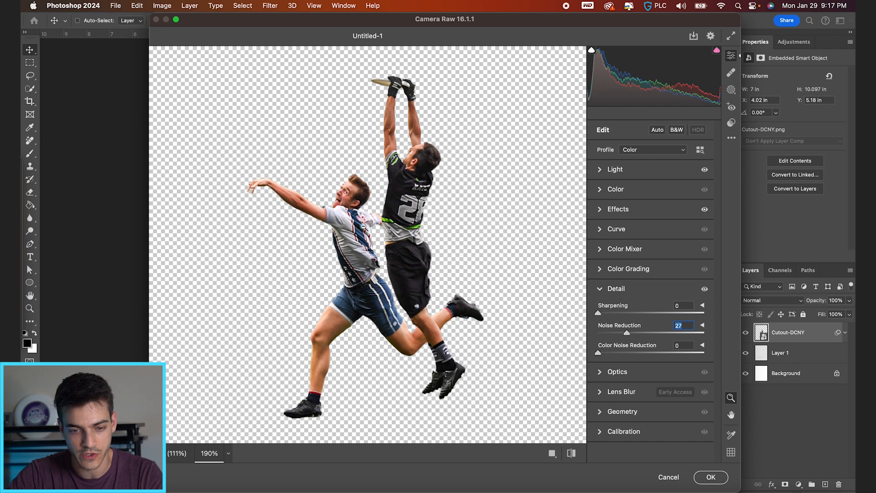
pyautogui.click(361, 219)
pyautogui.click(426, 243)
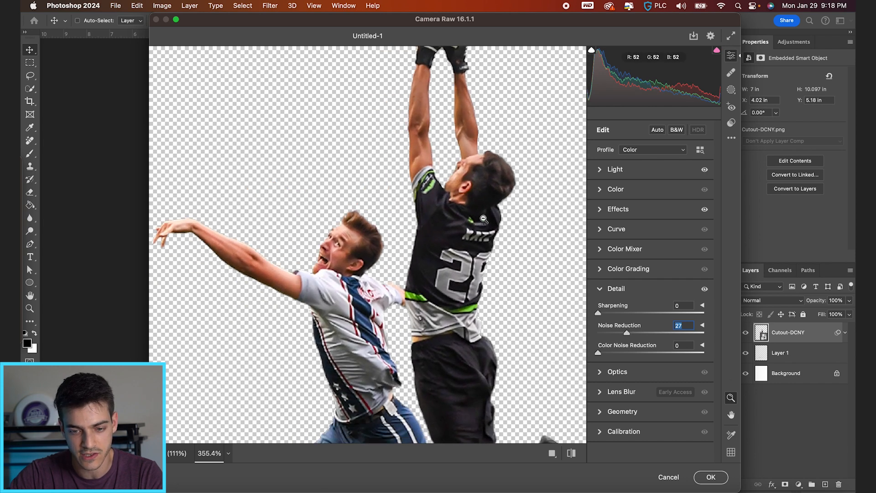
pyautogui.moveTo(597, 314); pyautogui.dragTo(619, 316)
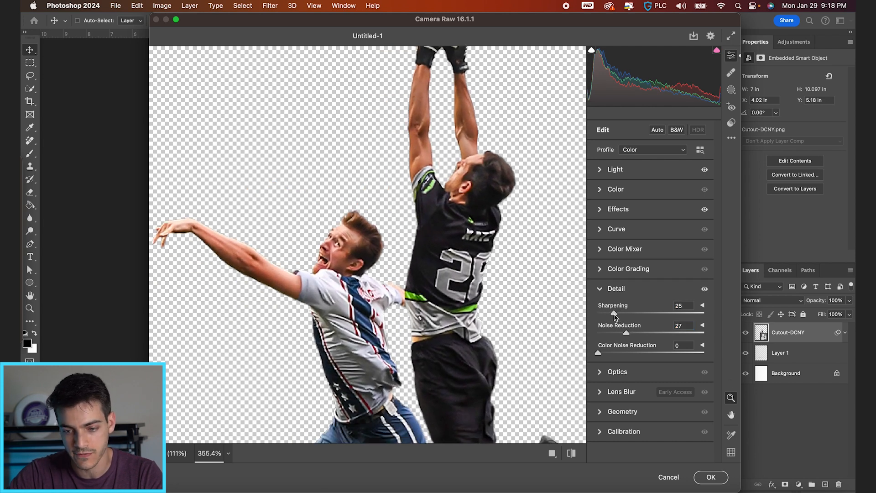
pyautogui.scroll(-4, 367, 272)
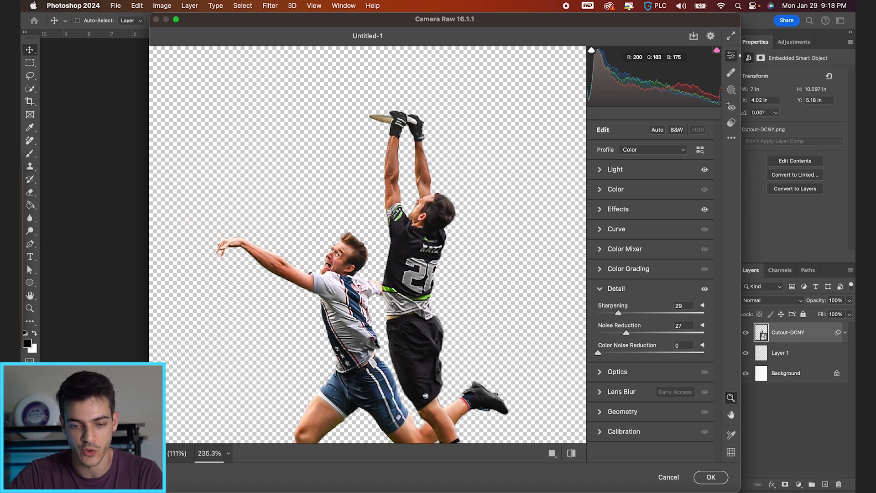
pyautogui.scroll(-2, 392, 243)
pyautogui.press('Return')
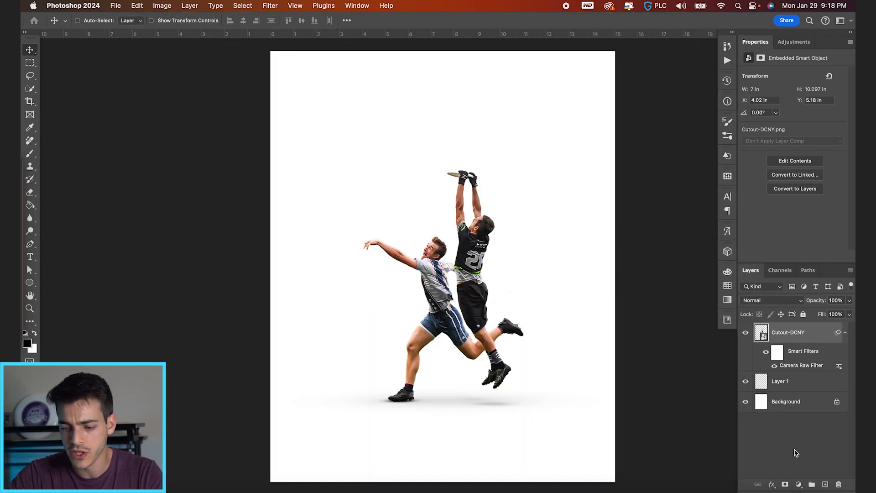
# Add a Selective Color adjustment layer above Cutout-DCNY and clip it to that layer
pyautogui.click(799, 484)
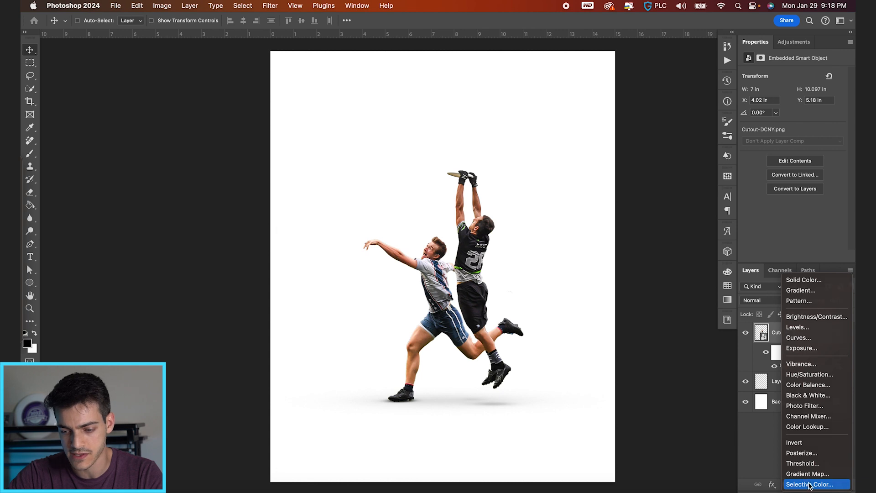
pyautogui.click(810, 485)
pyautogui.keyDown('alt'); pyautogui.click(765, 341); pyautogui.keyUp('alt')
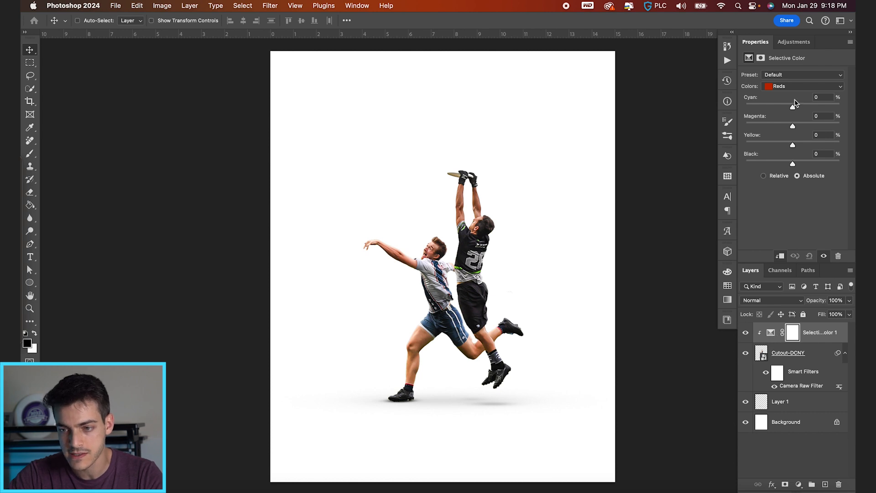
# Adjust the Reds in Selective Color to Cyan -26%, Yellow -6% and Black -12%, and compare the result with the layer hidden
pyautogui.click(791, 89)
pyautogui.click(791, 88)
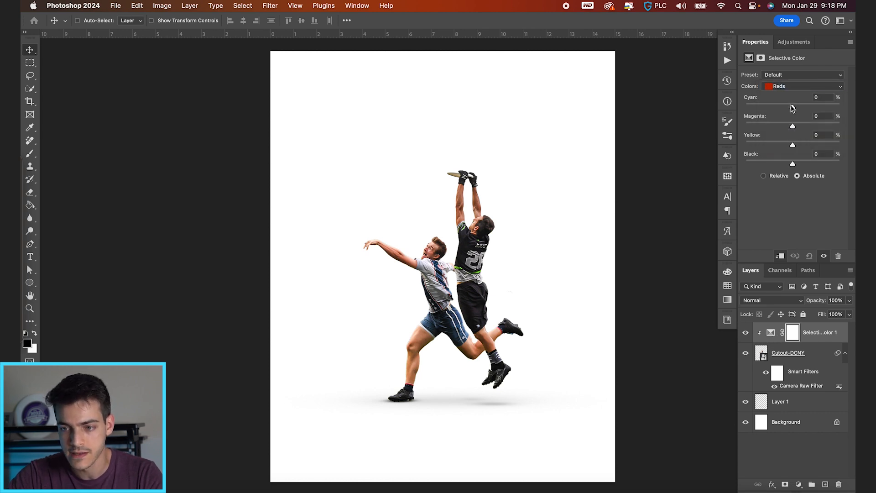
pyautogui.moveTo(792, 109); pyautogui.dragTo(780, 109)
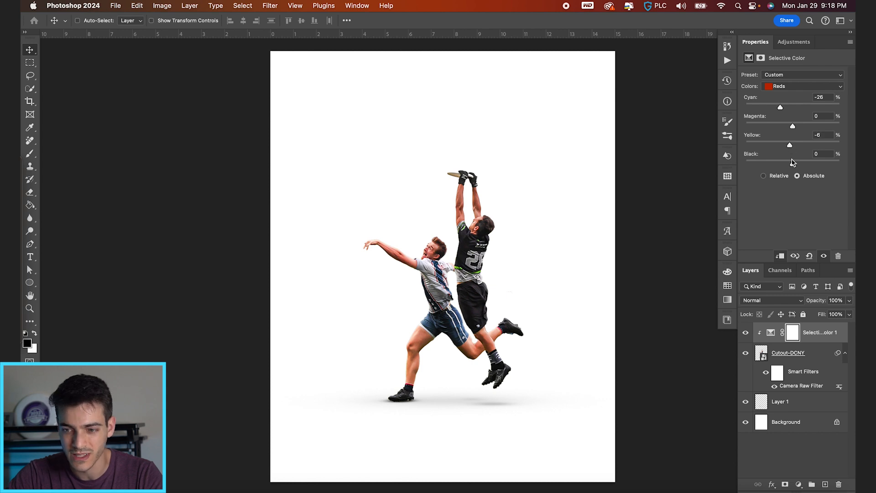
pyautogui.moveTo(794, 165); pyautogui.dragTo(782, 164)
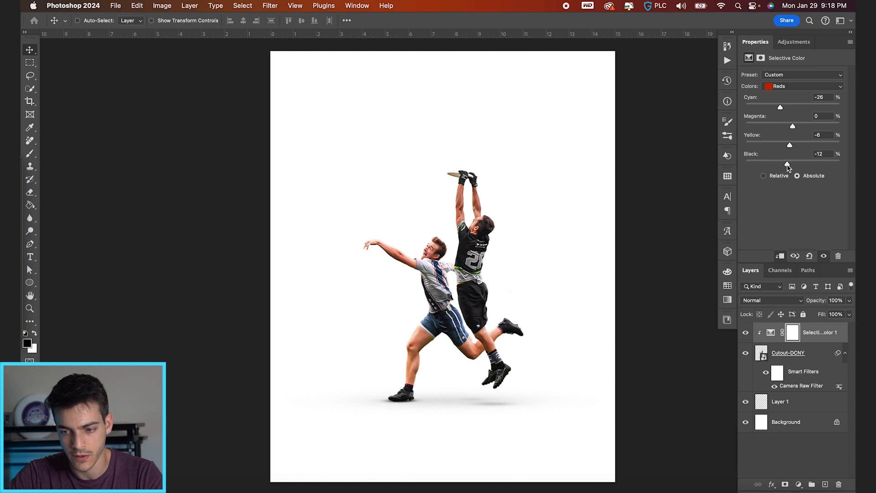
pyautogui.click(747, 333)
pyautogui.click(747, 334)
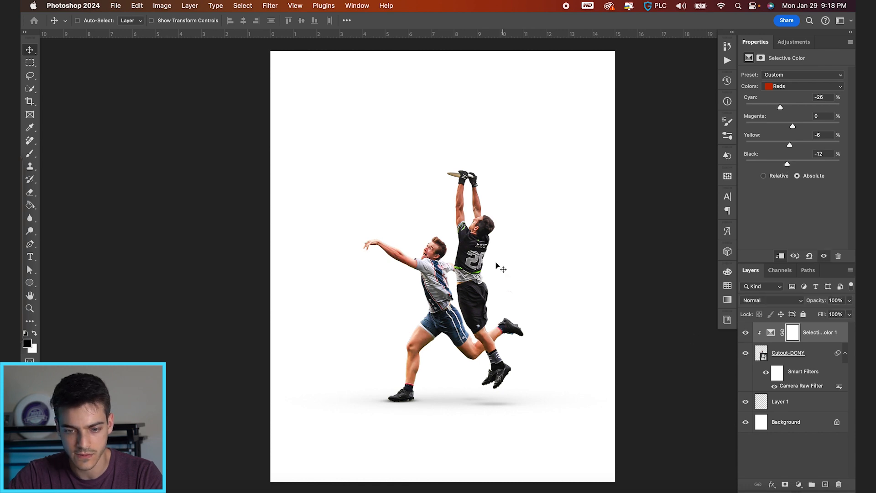
pyautogui.scroll(-1, 496, 265)
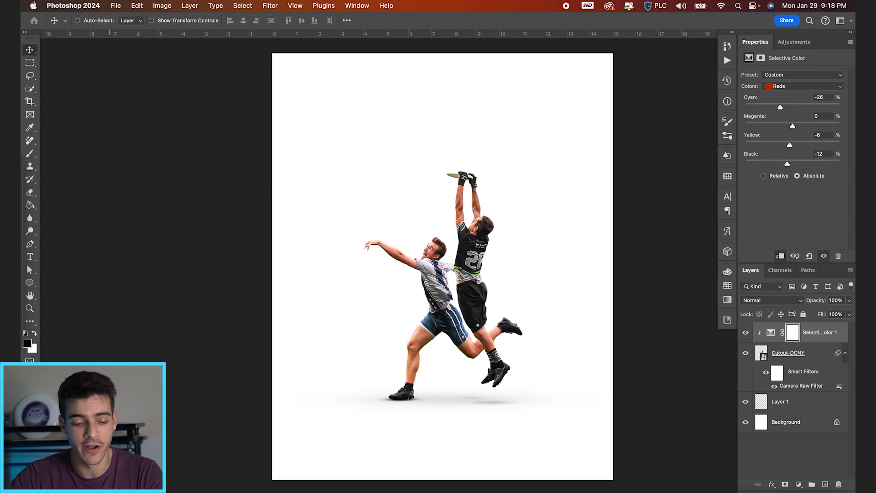
# Place the NYC skyline image file into the document at full canvas width and move it up to Y 3.69 in
pyautogui.press('super+Tab')
pyautogui.moveTo(327, 177); pyautogui.dragTo(383, 371)
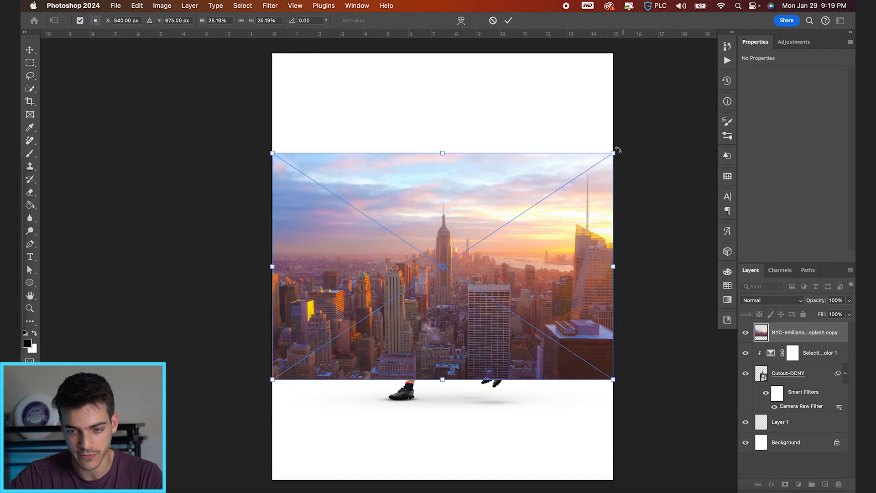
pyautogui.moveTo(613, 153)
pyautogui.mouseDown()
pyautogui.moveTo(597, 164)
pyautogui.moveTo(614, 153)
pyautogui.mouseUp()
pyautogui.press('Return')
pyautogui.moveTo(498, 307)
pyautogui.mouseDown()
pyautogui.moveTo(498, 276)
pyautogui.moveTo(499, 291)
pyautogui.mouseUp()
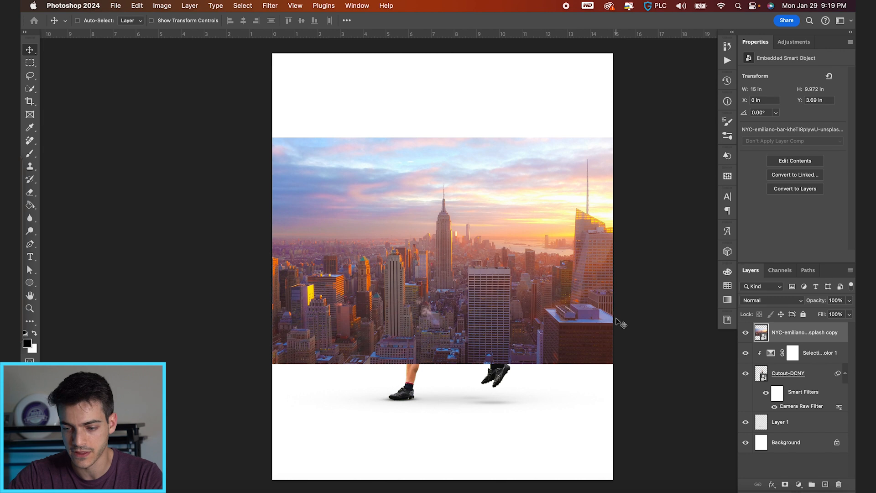
# Select a full-width strip over the skyline image's lower edge and add a layer mask that hides it
pyautogui.press('m')
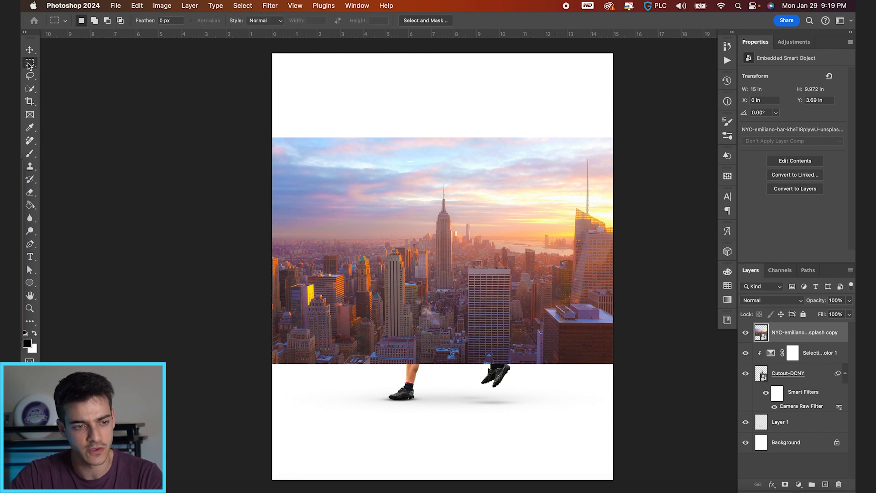
pyautogui.moveTo(261, 288); pyautogui.dragTo(757, 406)
pyautogui.moveTo(546, 307); pyautogui.dragTo(559, 345)
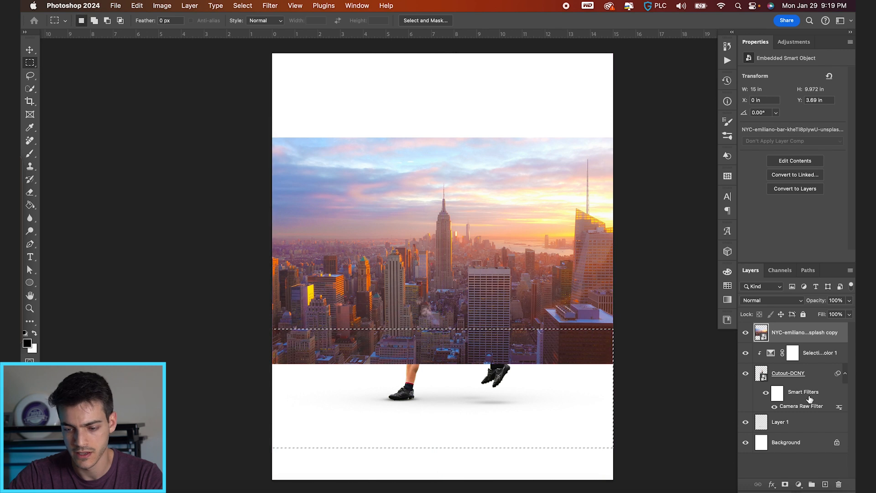
pyautogui.click(785, 485)
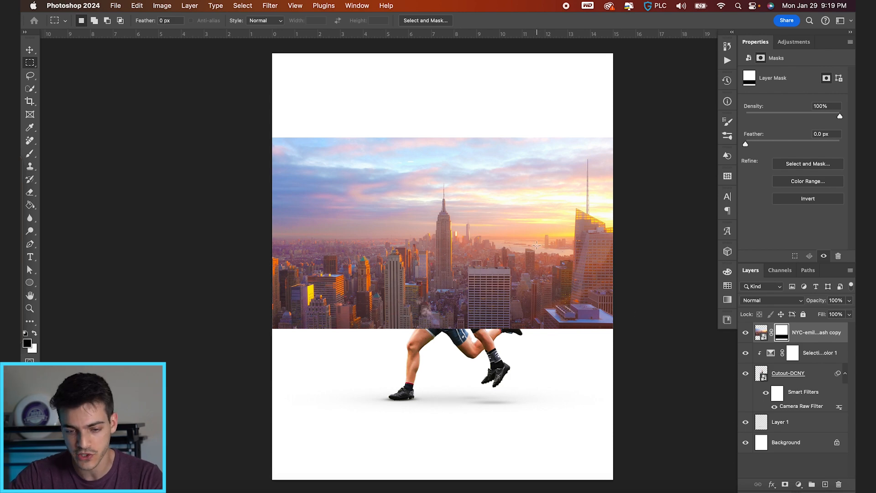
# Reorder the masked skyline layer beneath Cutout-DCNY and position it behind the players at Y 4.79 in
pyautogui.press('v')
pyautogui.moveTo(538, 248); pyautogui.dragTo(530, 290)
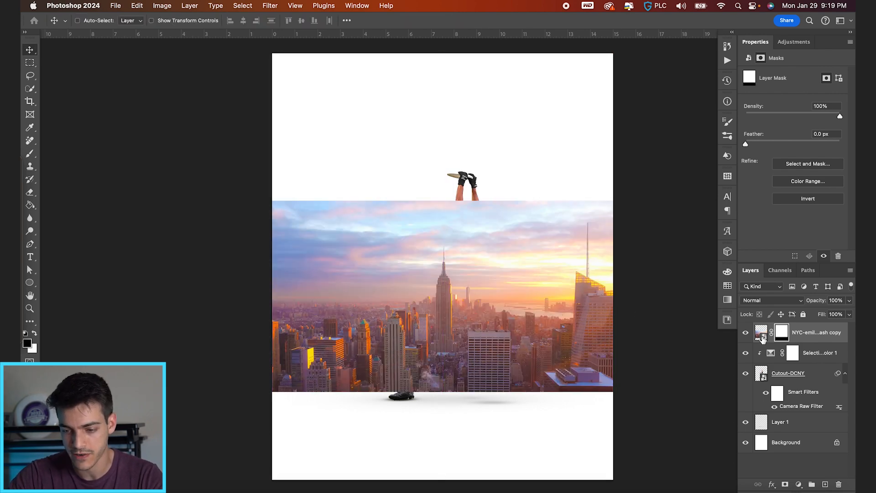
pyautogui.moveTo(763, 338); pyautogui.dragTo(763, 411)
pyautogui.click(761, 402)
pyautogui.moveTo(606, 367); pyautogui.dragTo(606, 328)
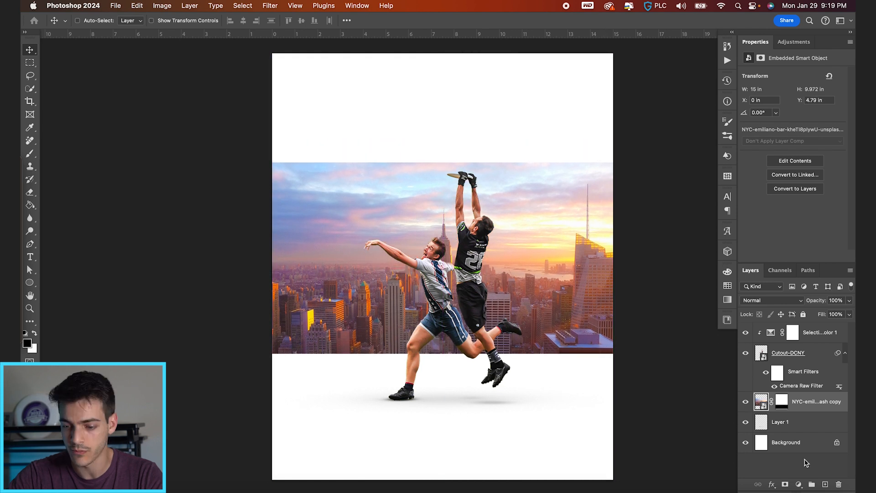
# Add a Gradient Map adjustment layer above the skyline image and clip it to that layer
pyautogui.click(799, 485)
pyautogui.click(813, 474)
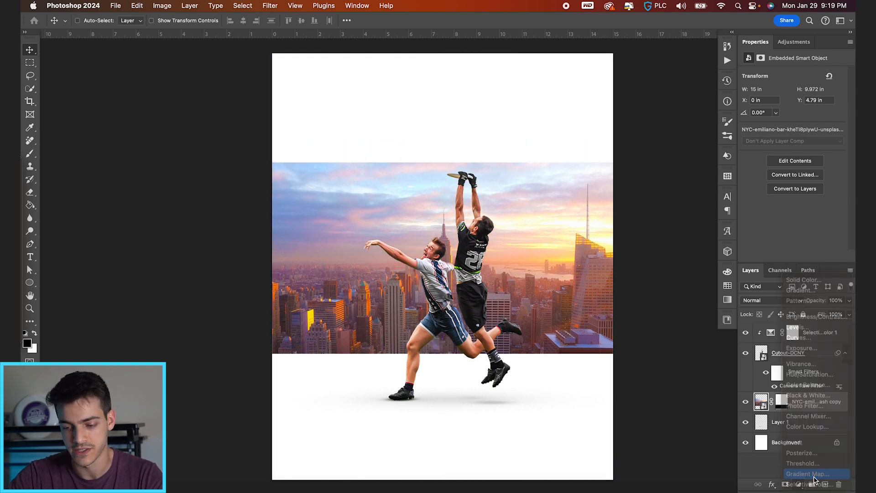
pyautogui.keyDown('alt'); pyautogui.click(765, 411); pyautogui.keyUp('alt')
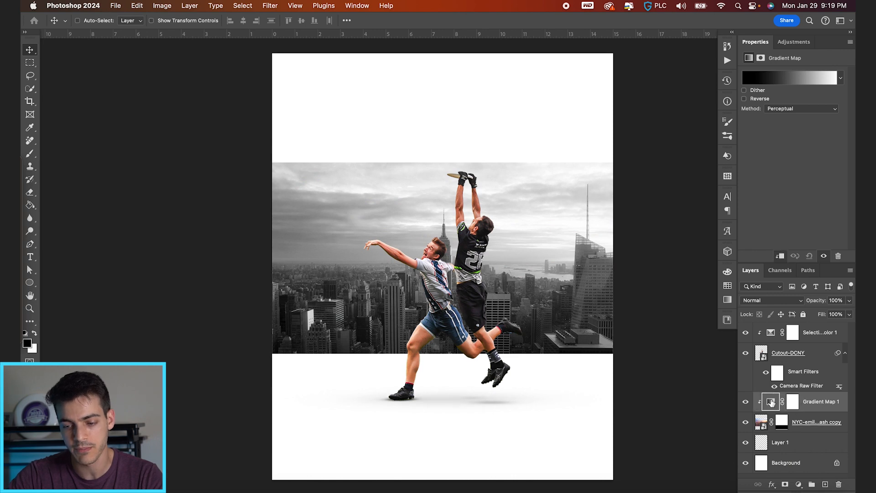
pyautogui.click(751, 425)
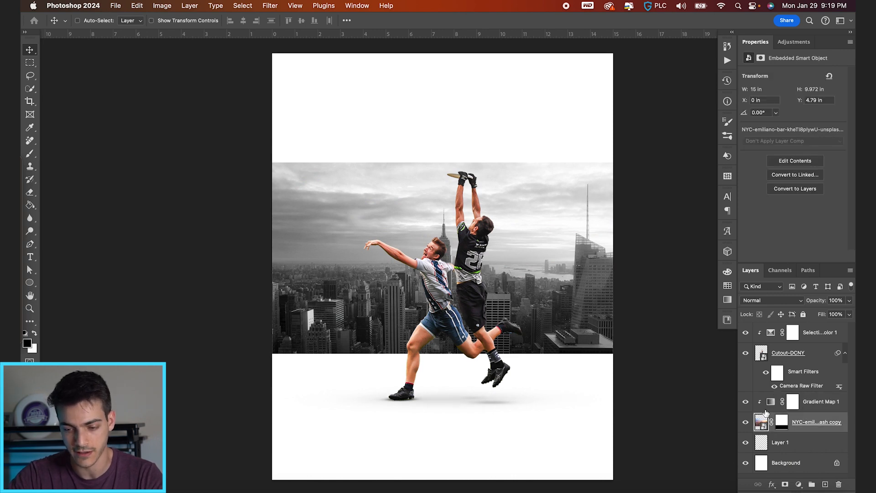
pyautogui.click(768, 406)
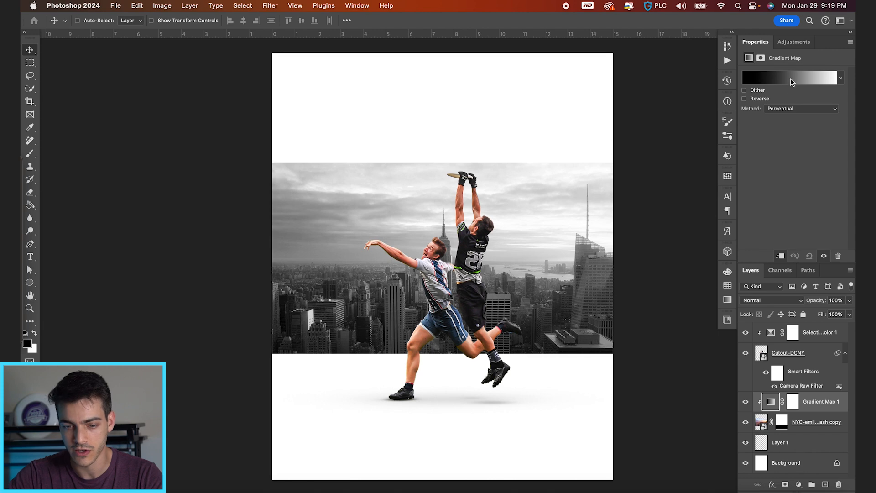
# Set the Gradient Map's black stop to location 18 and its white stop to location 79
pyautogui.click(792, 78)
pyautogui.moveTo(41, 210); pyautogui.dragTo(67, 210)
pyautogui.moveTo(235, 210); pyautogui.dragTo(198, 210)
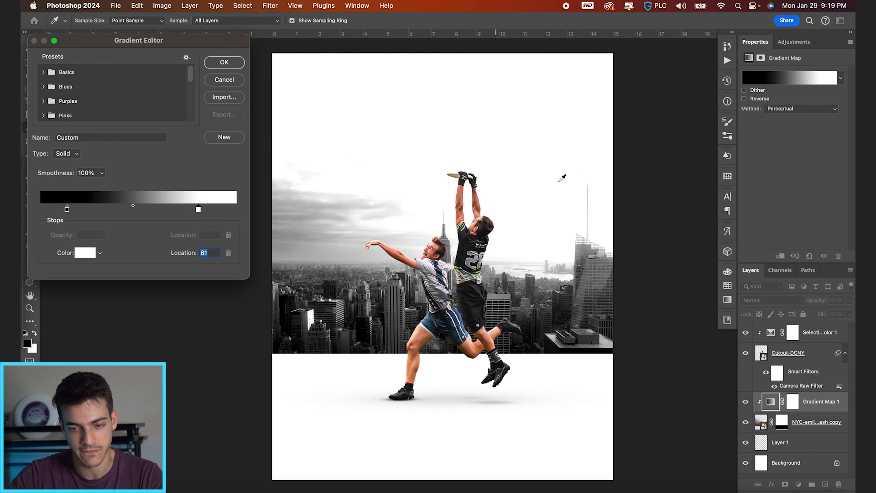
pyautogui.moveTo(67, 210); pyautogui.dragTo(74, 210)
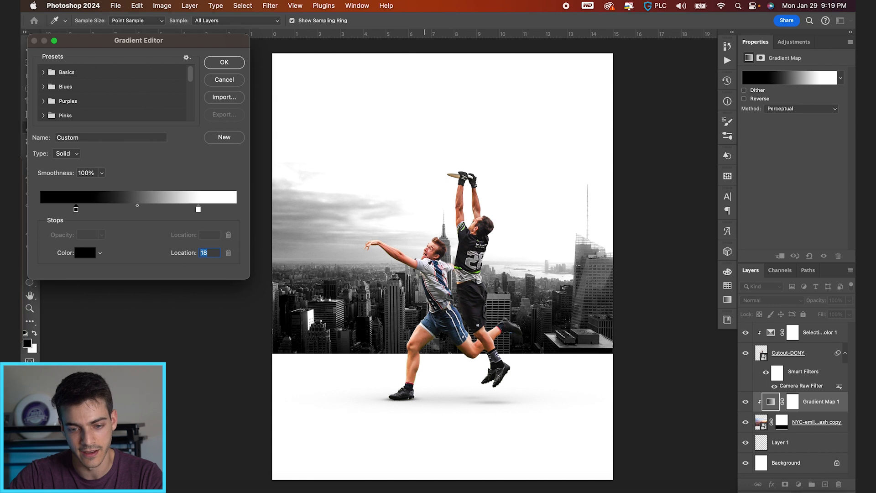
pyautogui.moveTo(198, 210); pyautogui.dragTo(194, 209)
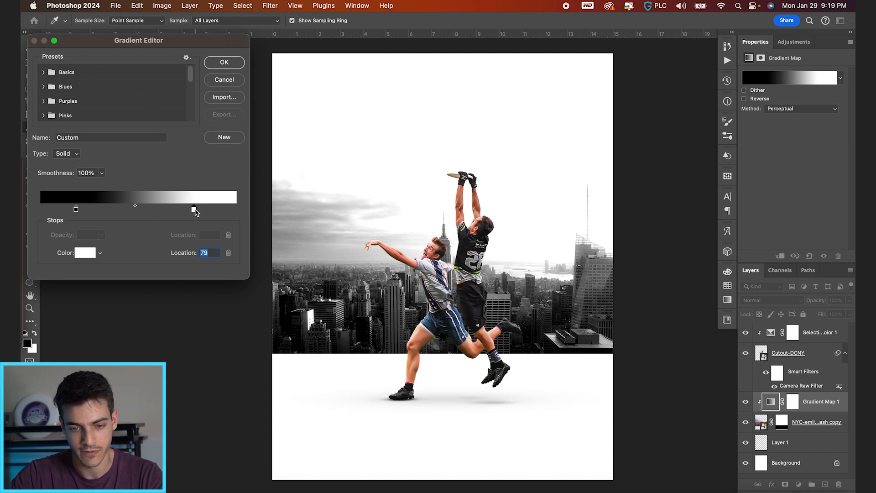
pyautogui.press('Return')
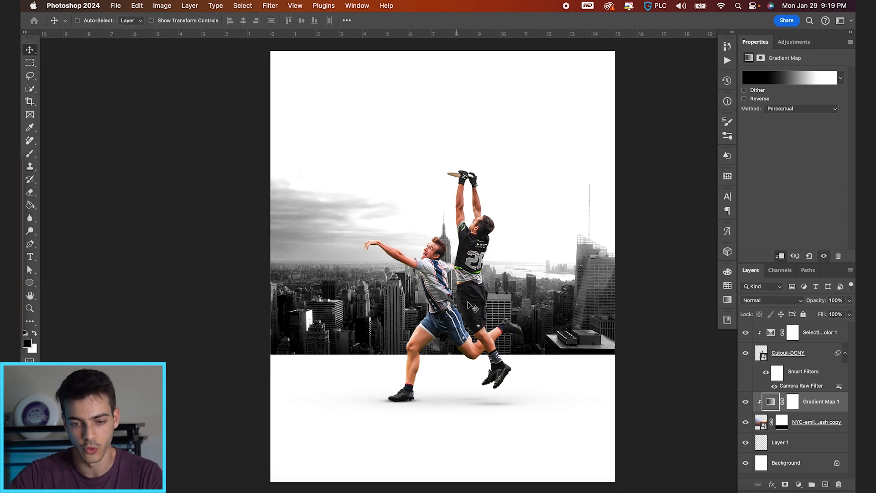
# Nudge the skyline image layer up to Y 4.52 in
pyautogui.click(803, 423)
pyautogui.hotkey('shift', 'Up')
pyautogui.hotkey('shift', 'Up')
pyautogui.hotkey('shift', 'Up')
pyautogui.hotkey('shift', 'Up')
pyautogui.hotkey('shift', 'Up')
pyautogui.hotkey('shift', 'Up')
pyautogui.hotkey('shift', 'Up')
pyautogui.hotkey('shift', 'Up')
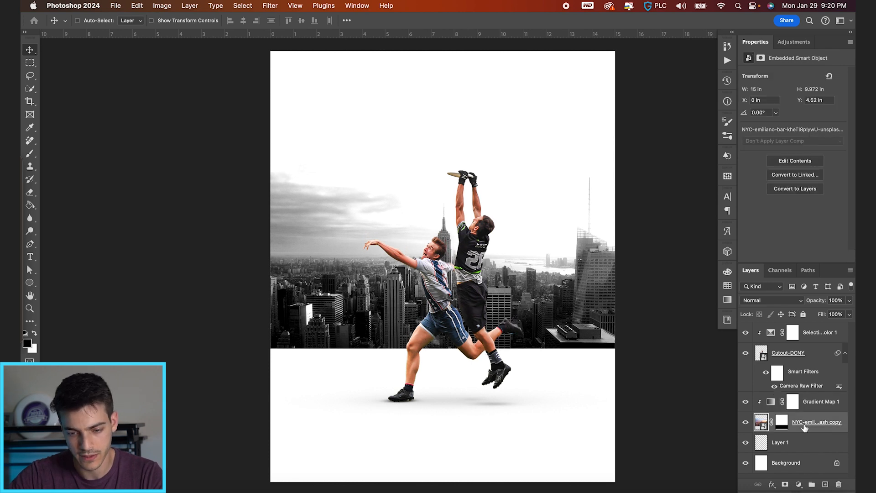
# Add a GAMEDAY text layer above Selective Color 1, placed in the white area above the players
pyautogui.click(771, 337)
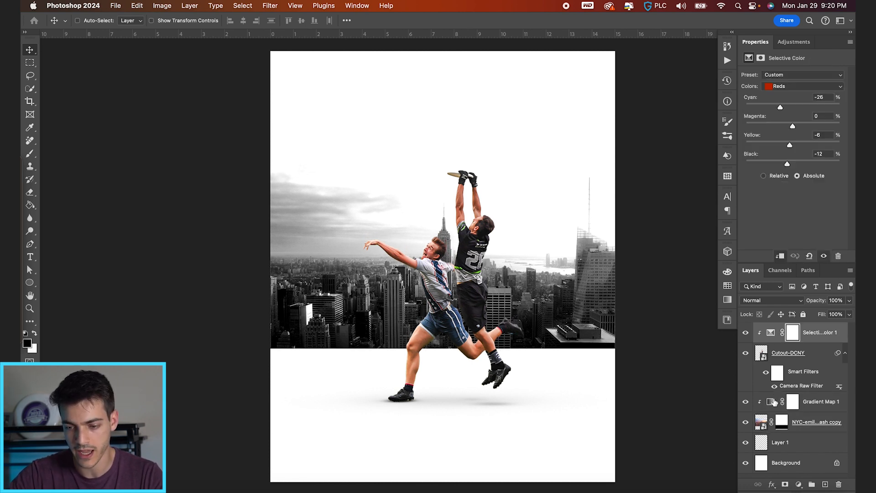
pyautogui.press('super+shift+alt+n')
pyautogui.click(30, 257)
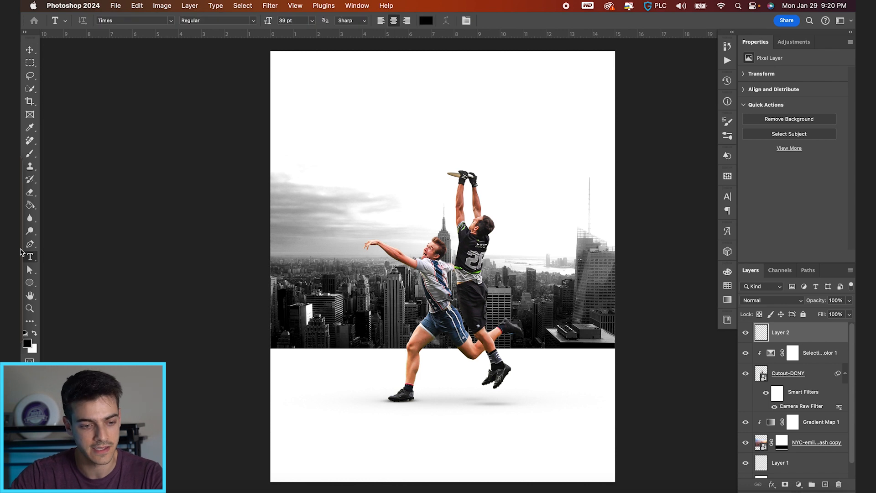
pyautogui.click(388, 148)
pyautogui.write('GAMEDAY')
pyautogui.press('super+a')
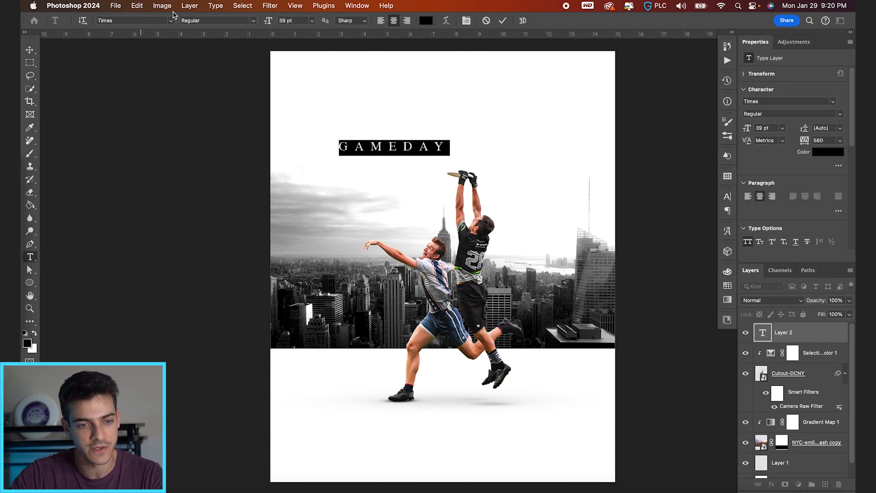
pyautogui.press('Escape')
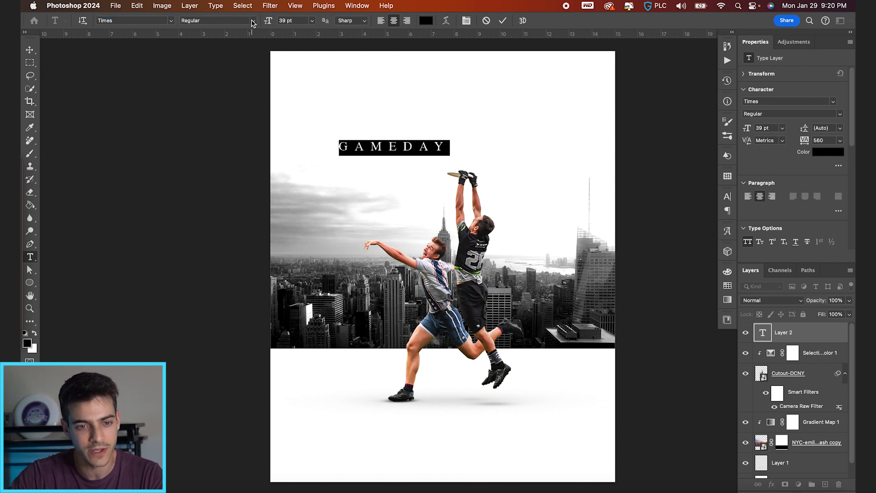
pyautogui.click(502, 21)
# Set the GAMEDAY text's tracking to -40
pyautogui.click(728, 197)
pyautogui.click(692, 234)
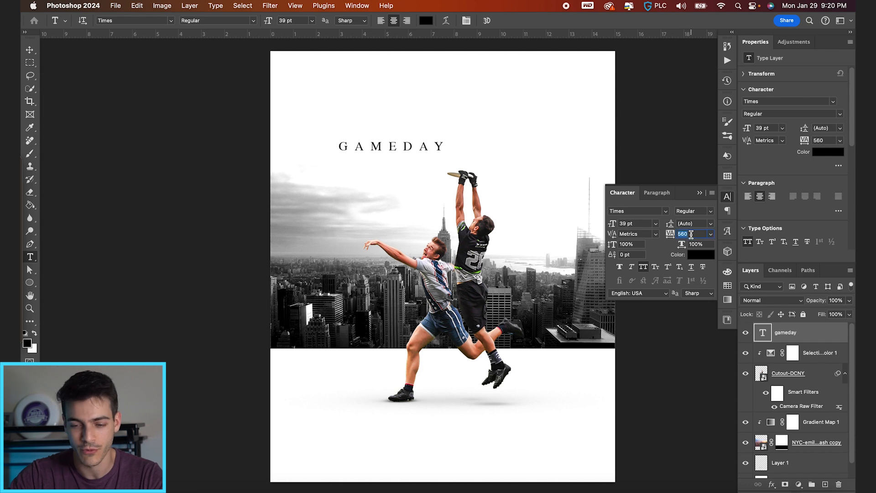
pyautogui.write('0')
pyautogui.press('Return')
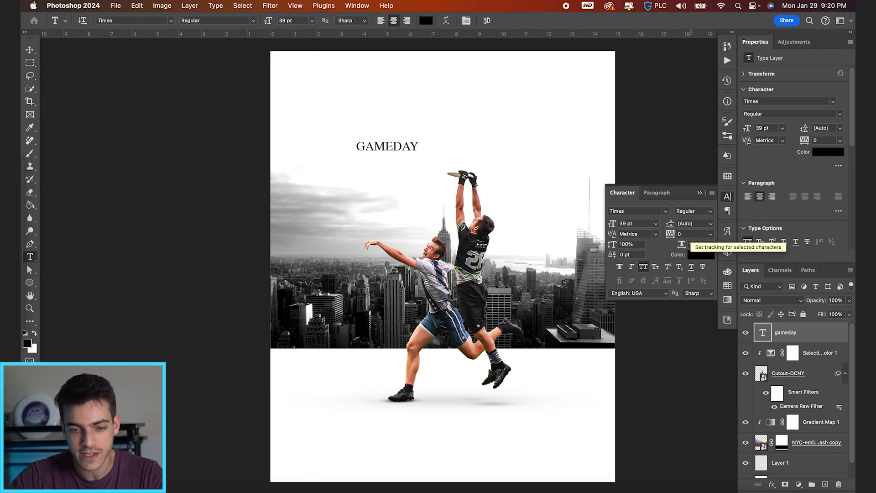
pyautogui.click(685, 234)
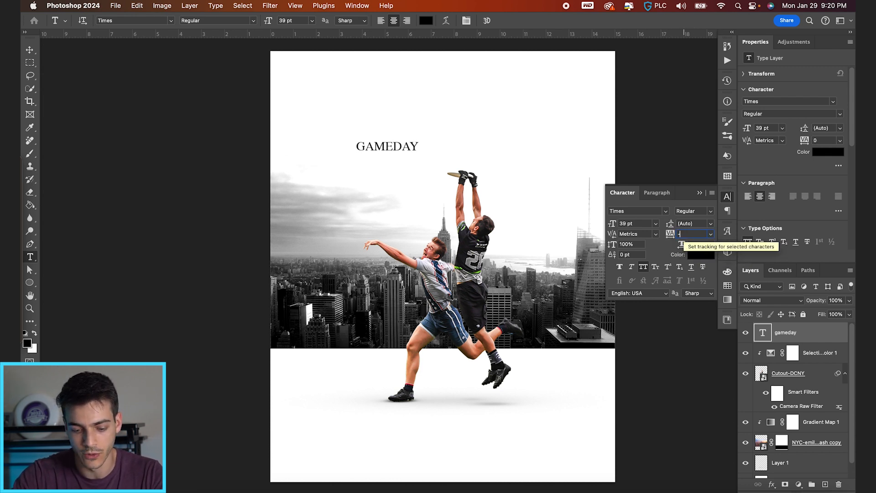
pyautogui.press('Return')
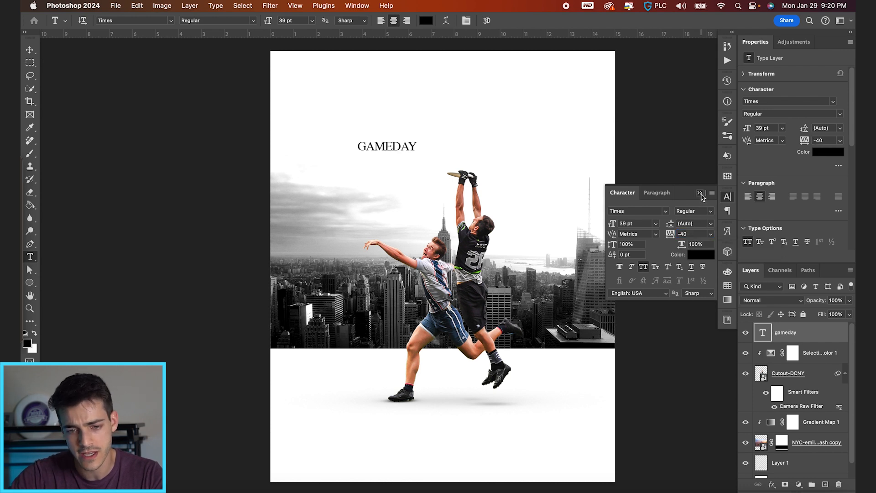
pyautogui.click(701, 193)
# Scale the GAMEDAY text up to 137.62 pt and move it over the players
pyautogui.hotkey('ctrl', 't')
pyautogui.moveTo(417, 140); pyautogui.dragTo(499, 113)
pyautogui.press('Return')
pyautogui.moveTo(476, 162); pyautogui.dragTo(521, 159)
# Add a period at the end of the GAMEDAY title
pyautogui.press('t')
pyautogui.click(525, 147)
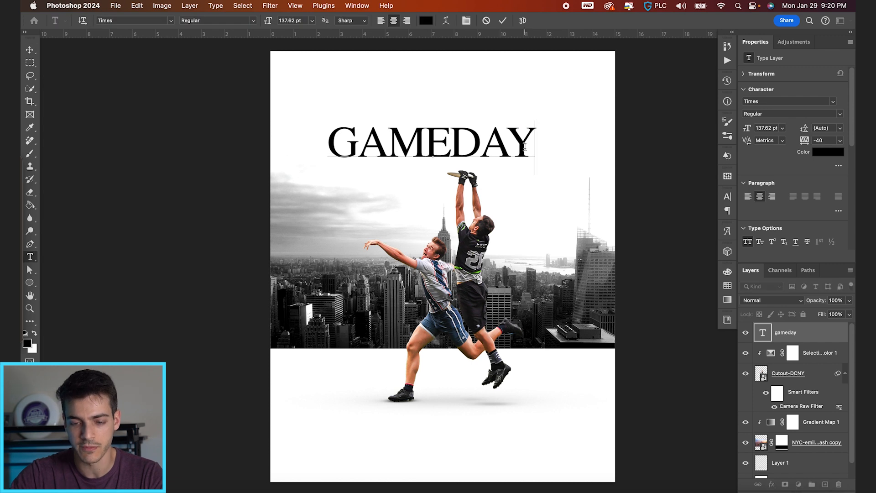
pyautogui.write('.')
pyautogui.click(505, 19)
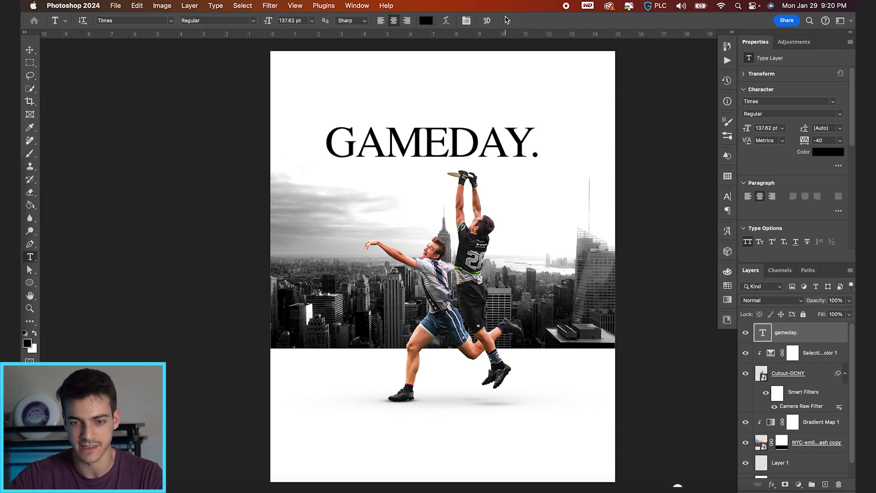
# Move the title down to the raised hands and centre it horizontally on the canvas
pyautogui.press('v')
pyautogui.moveTo(513, 132); pyautogui.dragTo(520, 148)
pyautogui.press('super+a')
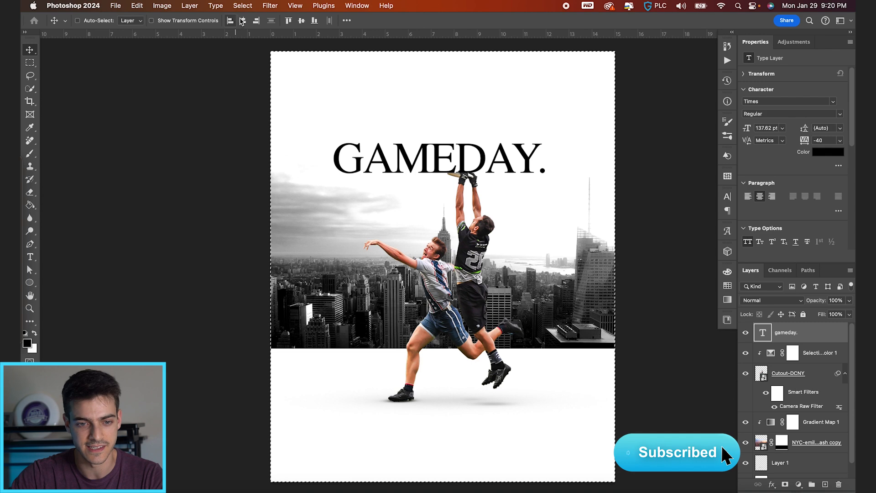
pyautogui.click(243, 20)
pyautogui.press('super+d')
# Show the grid and scale the title from its centre to 176.84 pt
pyautogui.press('super+apostrophe')
pyautogui.press('super+t')
pyautogui.moveTo(552, 136); pyautogui.dragTo(583, 131)
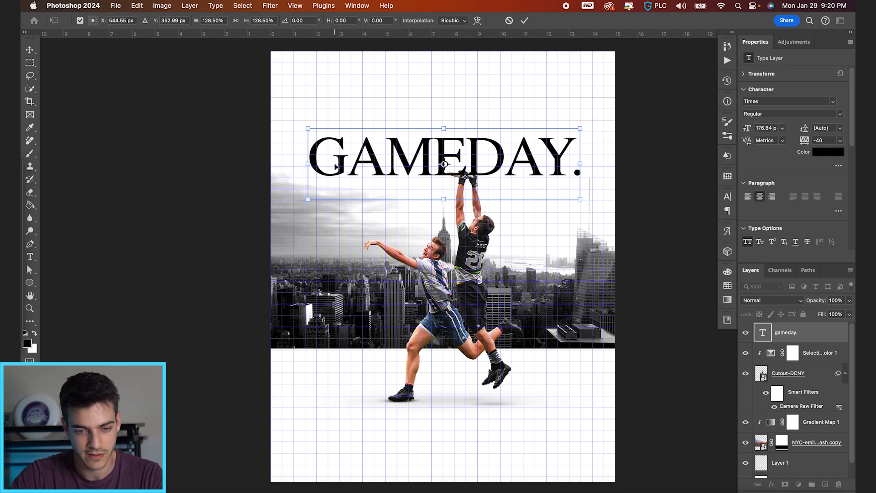
pyautogui.press('Return')
# Clear the selection, enlarge the title slightly to 178.78 pt, lower it a little and hide the grid
pyautogui.press('a')
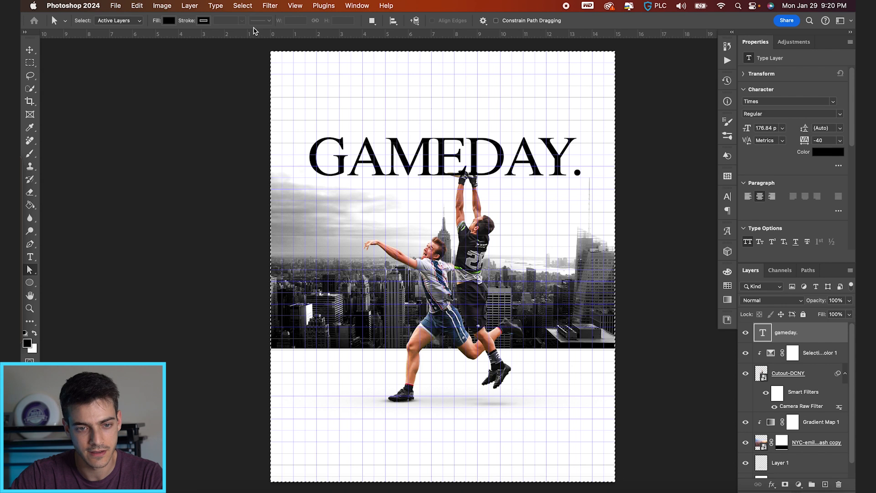
pyautogui.press('super+d')
pyautogui.press('super+t')
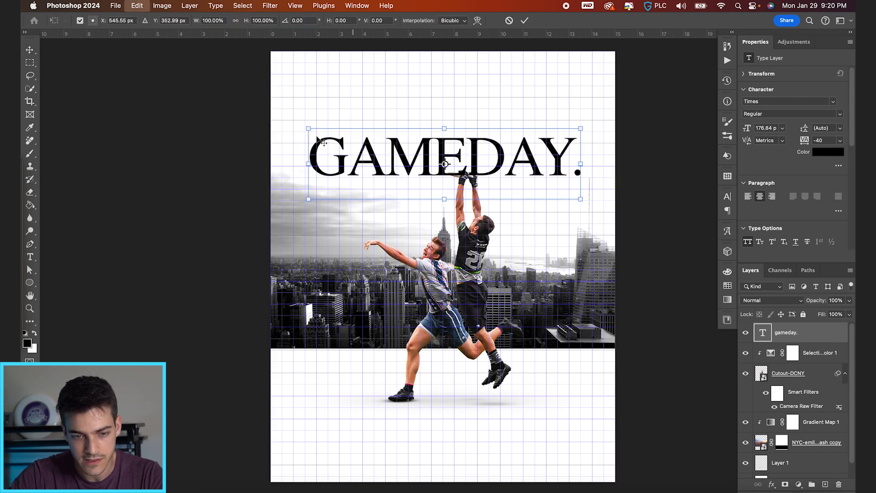
pyautogui.moveTo(305, 125); pyautogui.dragTo(304, 127)
pyautogui.press('Return')
pyautogui.press('v')
pyautogui.moveTo(473, 177); pyautogui.dragTo(474, 180)
pyautogui.press('super+apostrophe')
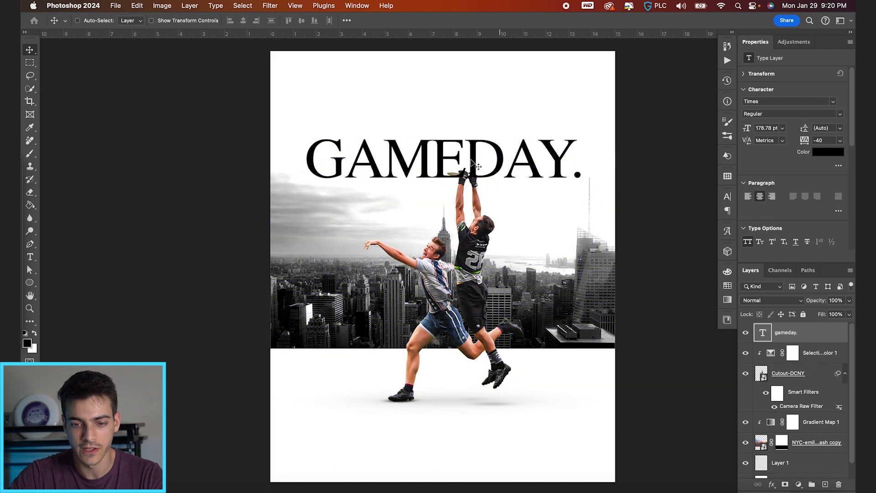
# Reorder the title layer beneath Cutout-DCNY and convert it for smart filters
pyautogui.moveTo(764, 338); pyautogui.dragTo(767, 416)
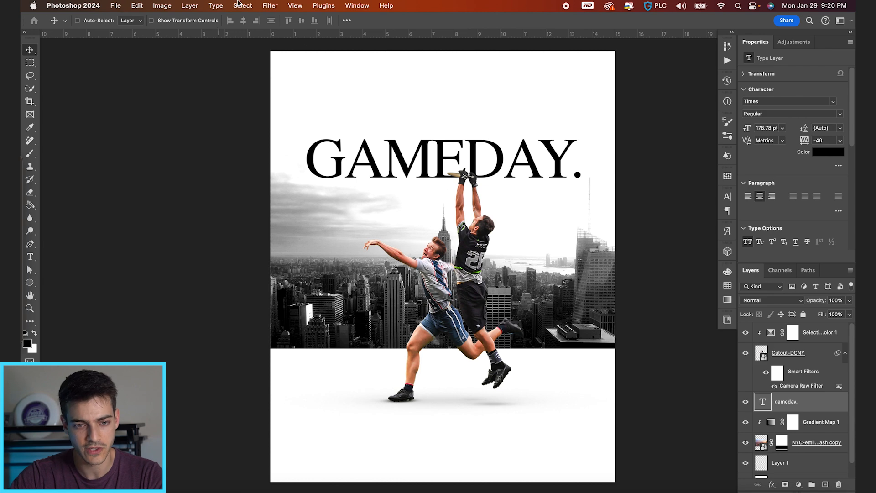
pyautogui.click(269, 5)
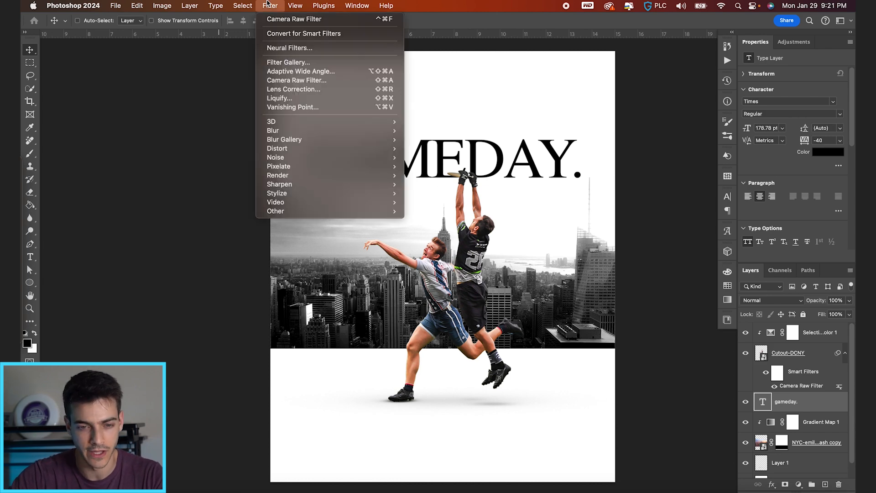
pyautogui.click(303, 33)
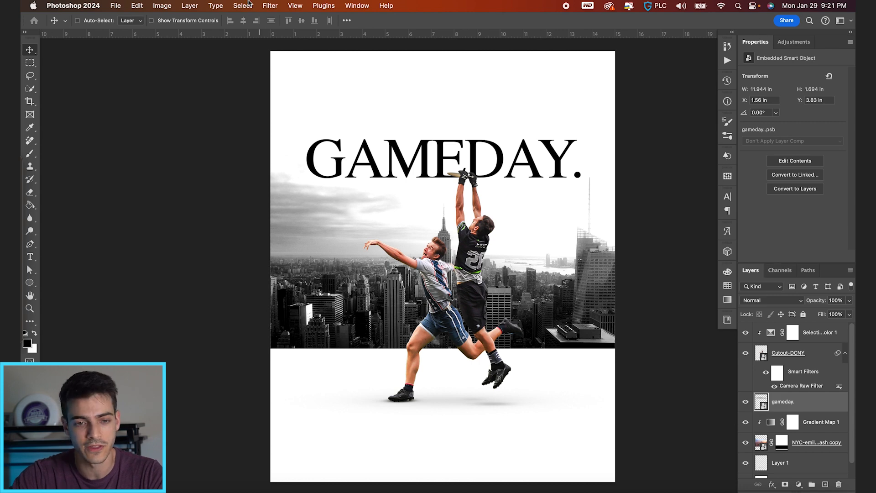
# Apply a Gaussian Blur with a 3.0 pixel radius to the title
pyautogui.click(270, 5)
pyautogui.moveTo(333, 130)
pyautogui.click(447, 167)
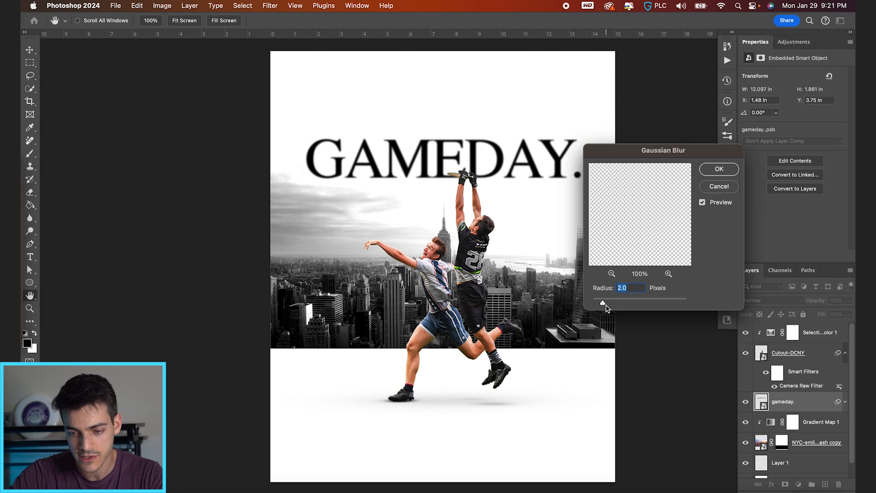
pyautogui.moveTo(607, 305); pyautogui.dragTo(609, 306)
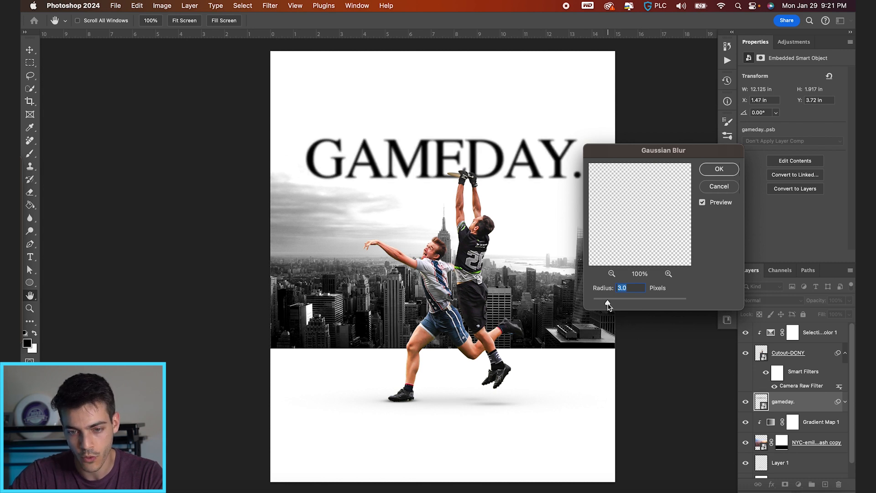
pyautogui.press('Return')
pyautogui.scroll(-2, 772, 434)
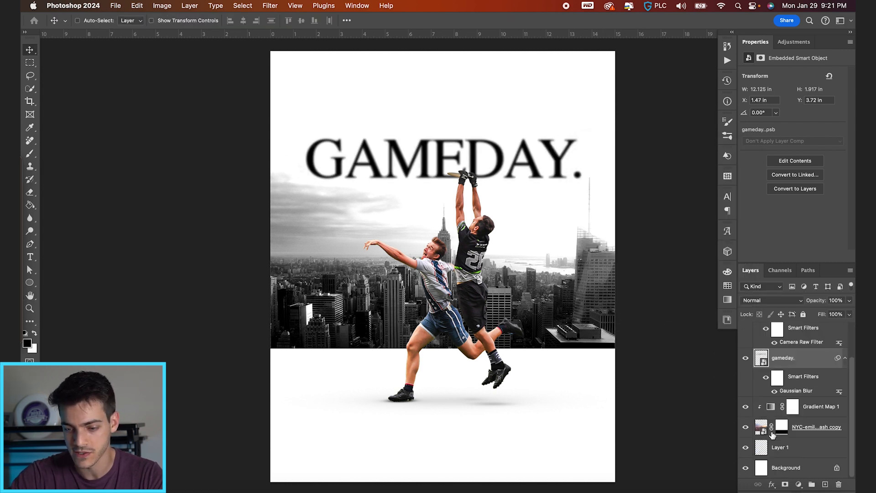
# Apply a Gaussian Blur with a 3.0 pixel radius to the New York skyline layer
pyautogui.click(765, 431)
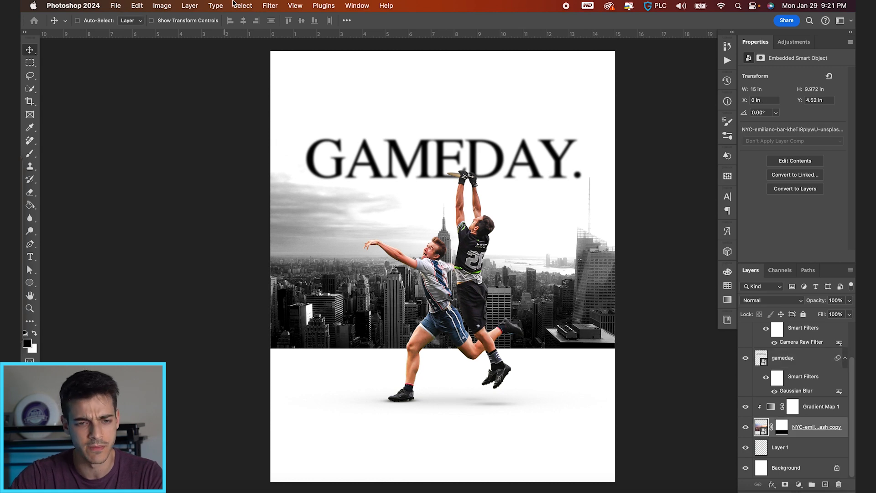
pyautogui.click(271, 6)
pyautogui.moveTo(309, 135)
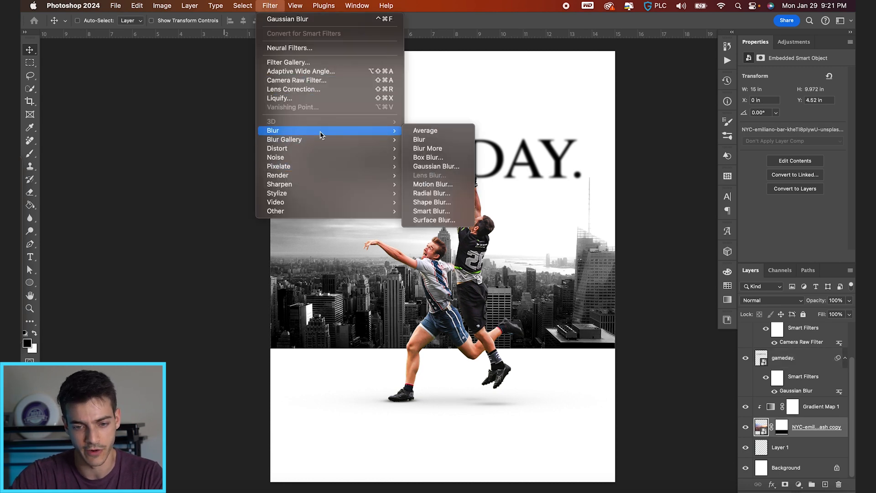
pyautogui.click(429, 166)
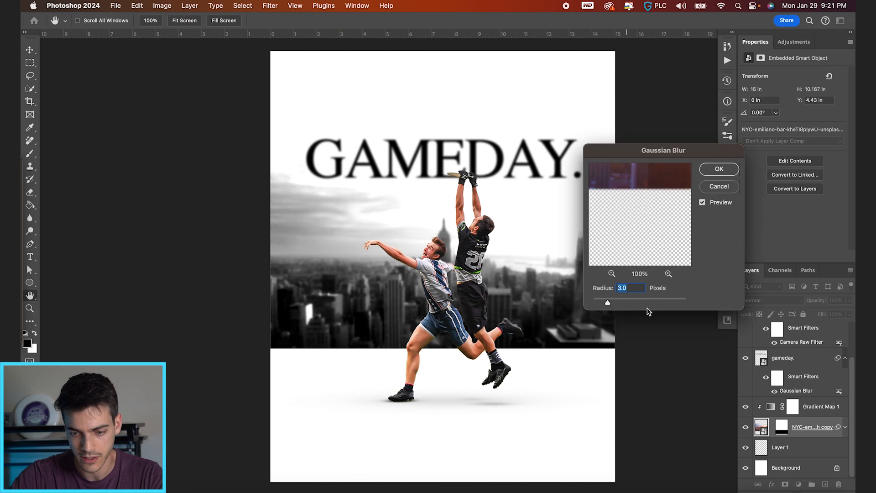
pyautogui.press('Return')
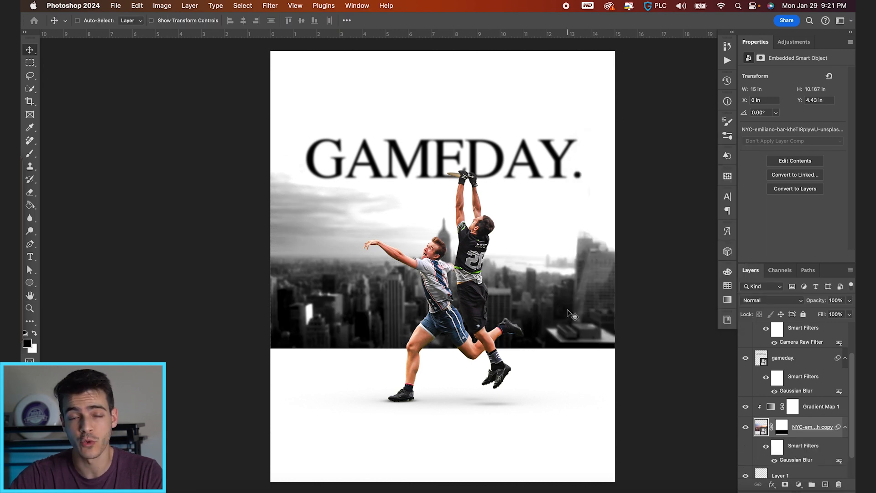
# Bring Logo-DC.png and Logo-NY.png from the Gameday Graphic folder in Finder into the poster above the Selective Color layer
pyautogui.scroll(3, 749, 379)
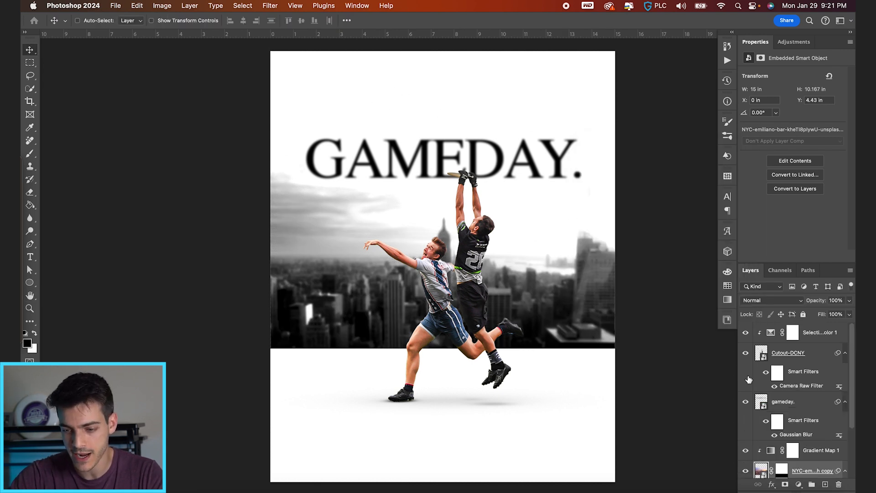
pyautogui.click(770, 334)
pyautogui.press('super+Tab')
pyautogui.click(330, 156)
pyautogui.keyDown('shift'); pyautogui.click(331, 167); pyautogui.keyUp('shift')
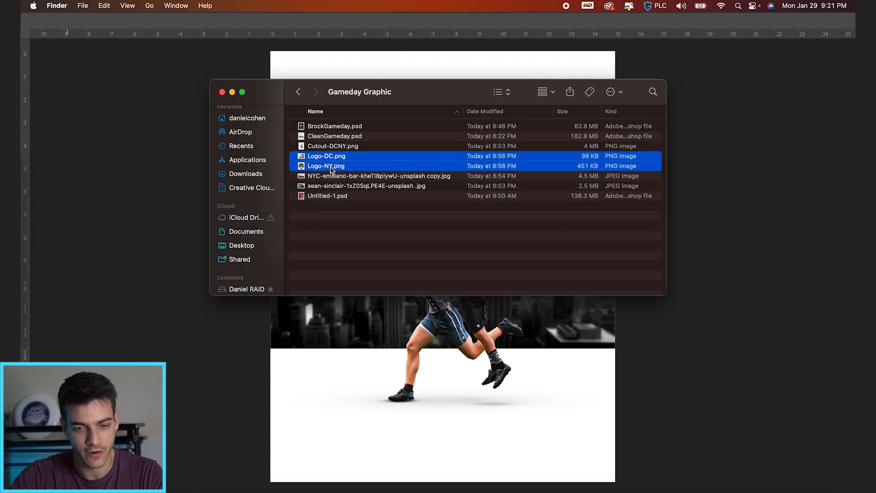
pyautogui.moveTo(331, 157); pyautogui.dragTo(436, 349)
pyautogui.press('Return')
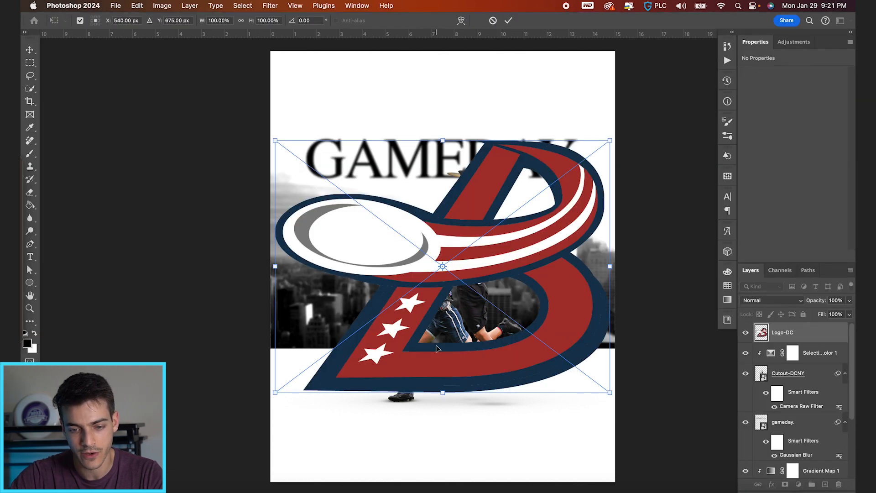
# Scale both placed logos down to about 1 in tall above the title and move Logo-NY beside Logo-DC, leaving a gap
pyautogui.moveTo(609, 141); pyautogui.dragTo(438, 106)
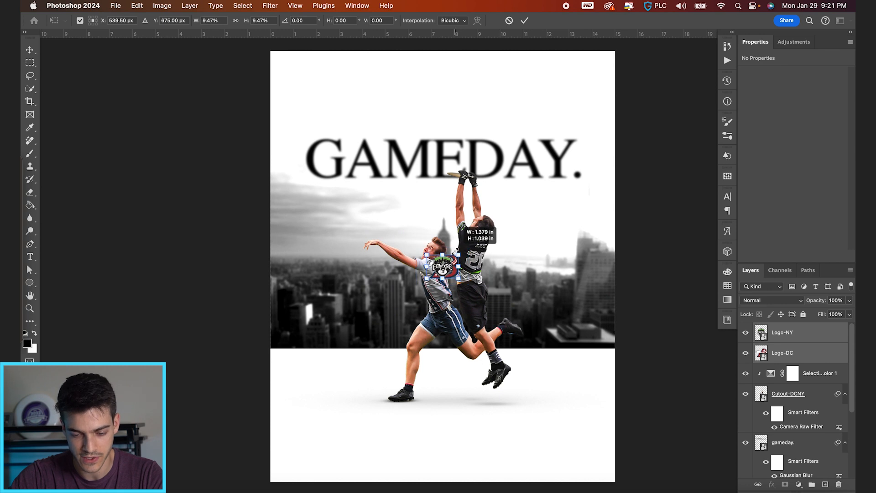
pyautogui.press('Return')
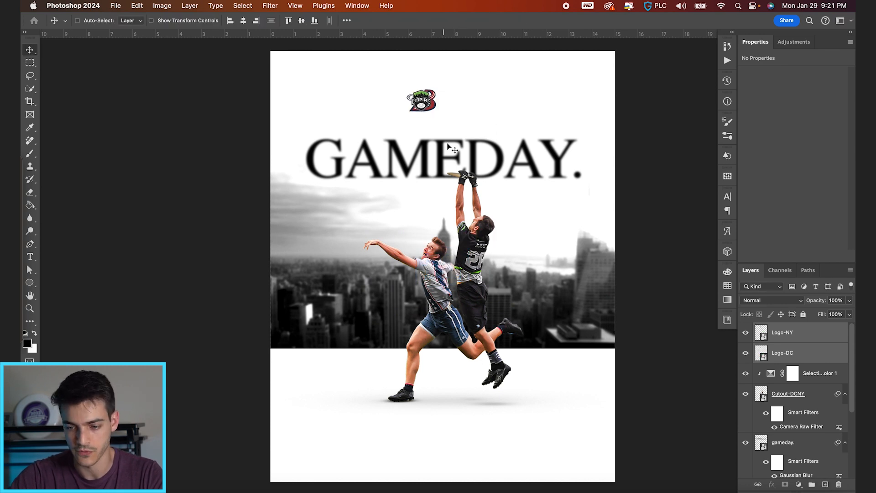
pyautogui.click(782, 340)
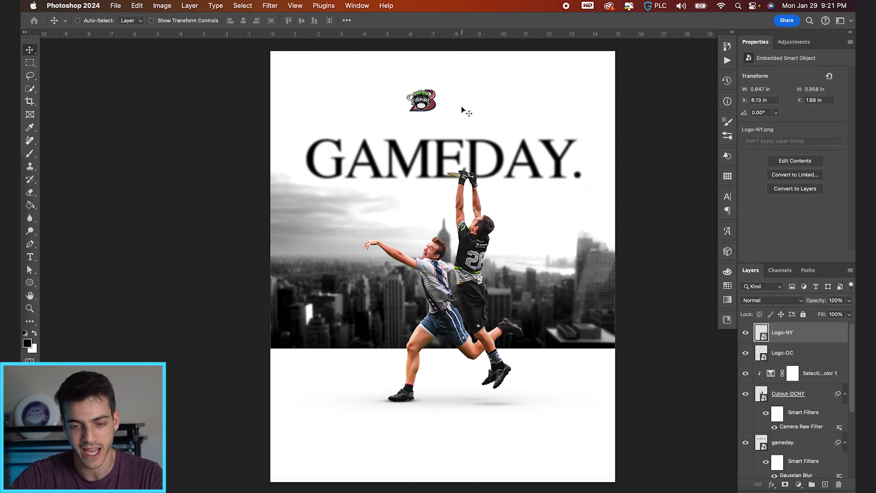
pyautogui.moveTo(446, 104); pyautogui.dragTo(486, 104)
# Add a 39 pt Times "vs" text layer between the two logos and centre it horizontally on the canvas
pyautogui.click(826, 484)
pyautogui.press('t')
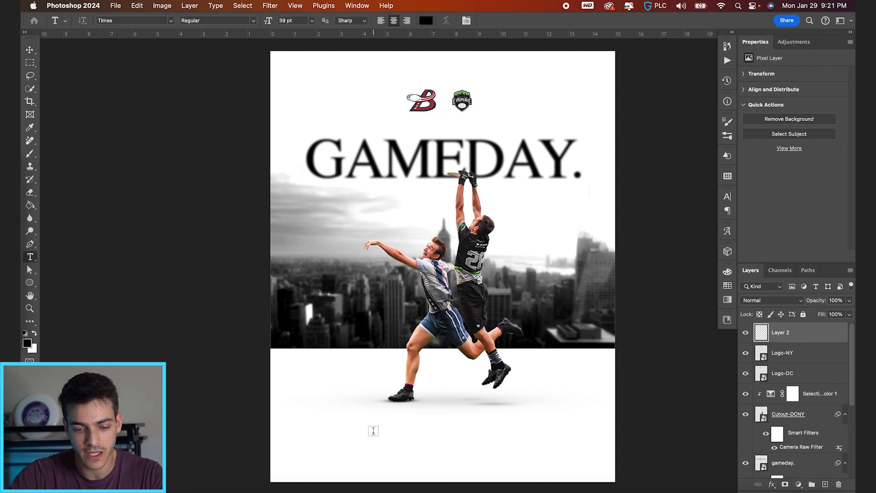
pyautogui.click(373, 430)
pyautogui.write('vs')
pyautogui.click(502, 21)
pyautogui.press('v')
pyautogui.moveTo(382, 436); pyautogui.dragTo(457, 113)
pyautogui.press('super+a')
pyautogui.click(243, 21)
pyautogui.press('super+equal')
pyautogui.press('super+equal')
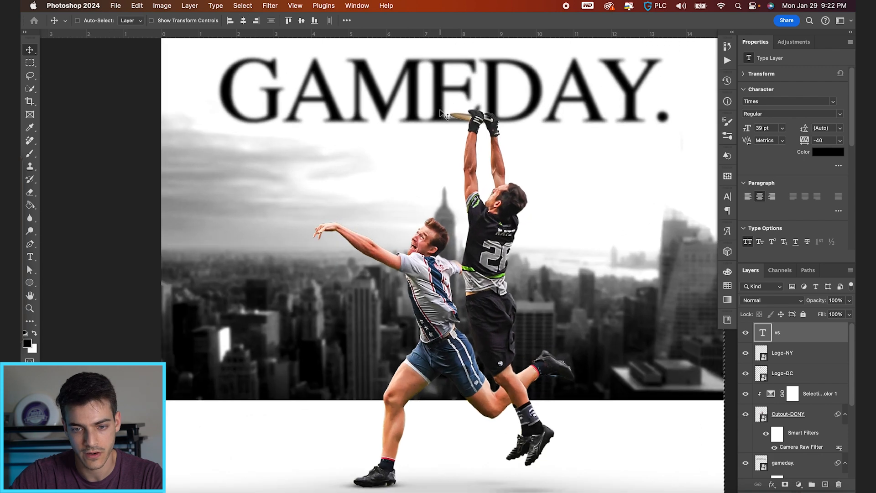
pyautogui.scroll(5, 441, 112)
pyautogui.press('super+d')
# Scale the "vs" text down from its centre to 23.46 pt
pyautogui.scroll(3, 455, 194)
pyautogui.scroll(2, 455, 194)
pyautogui.press('super+t')
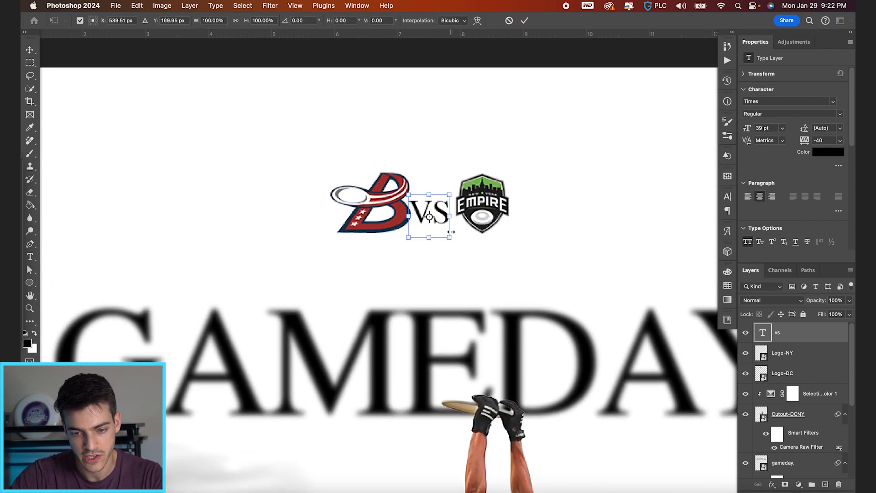
pyautogui.moveTo(451, 232); pyautogui.dragTo(446, 224)
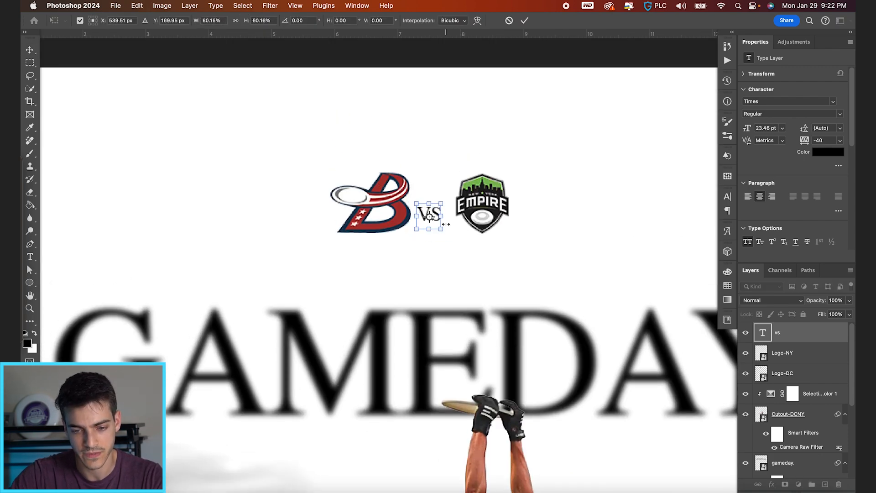
pyautogui.press('Return')
pyautogui.press('super+d')
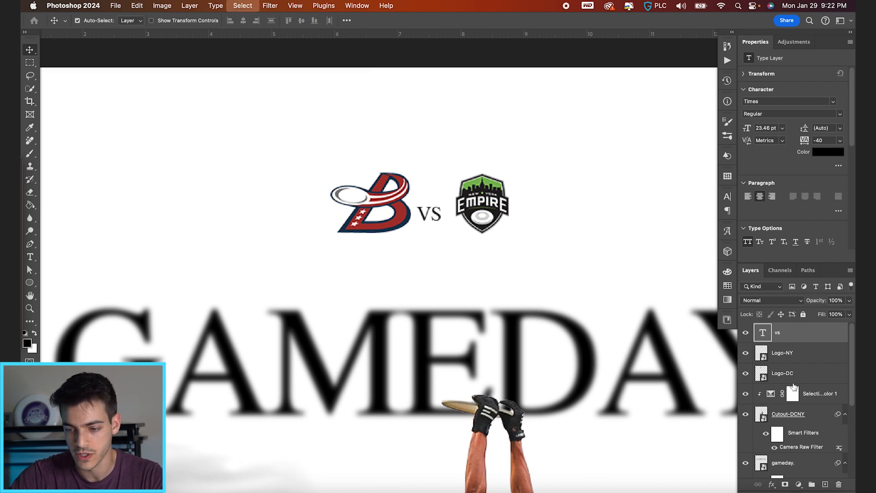
# Scale Logo-NY and Logo-DC down together to about 0.76 in tall around the "vs" text
pyautogui.click(783, 353)
pyautogui.keyDown('shift'); pyautogui.click(782, 373); pyautogui.keyUp('shift')
pyautogui.press('super+t')
pyautogui.moveTo(511, 169); pyautogui.dragTo(498, 195)
pyautogui.press('Return')
# Group the two logos and the "vs" text as "Matchup" and raise the group slightly above the title
pyautogui.keyDown('shift'); pyautogui.click(767, 332); pyautogui.keyUp('shift')
pyautogui.press('super+g')
pyautogui.press('super+minus')
pyautogui.press('super+minus')
pyautogui.doubleClick(779, 331)
pyautogui.write('<')
pyautogui.write('atchup')
pyautogui.press('Return')
pyautogui.moveTo(417, 263); pyautogui.dragTo(417, 253)
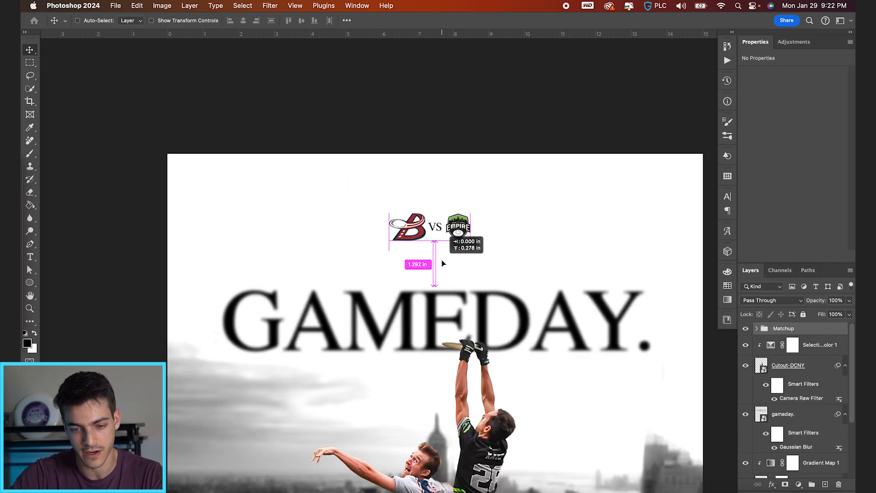
# Convert the Matchup group for smart filters and apply a light Gaussian Blur of about 1 pixel
pyautogui.press('super+minus')
pyautogui.click(270, 6)
pyautogui.click(299, 35)
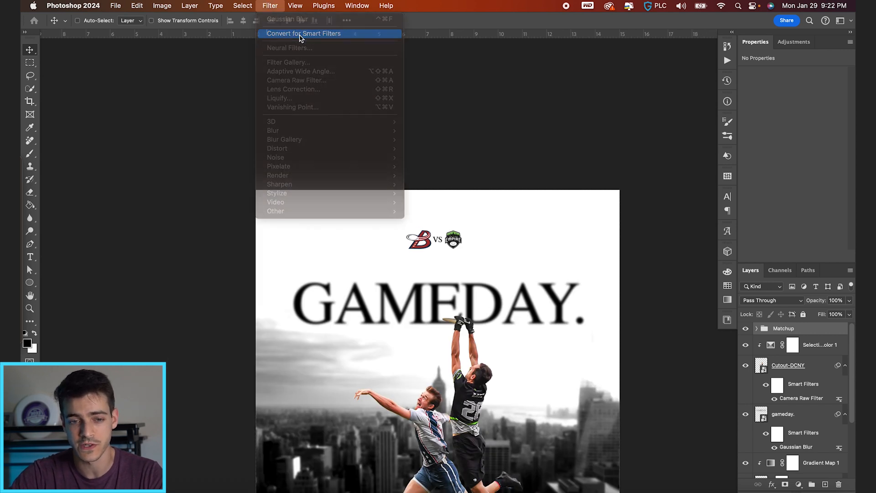
pyautogui.click(270, 6)
pyautogui.moveTo(357, 134)
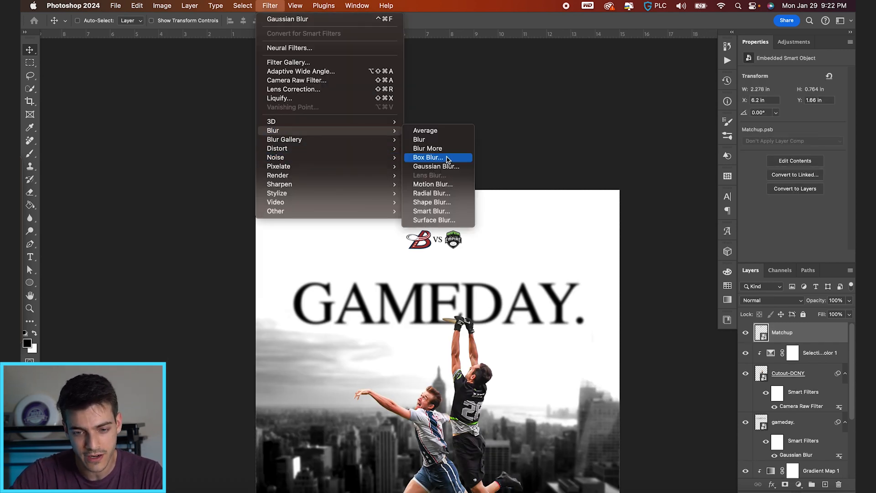
pyautogui.click(447, 167)
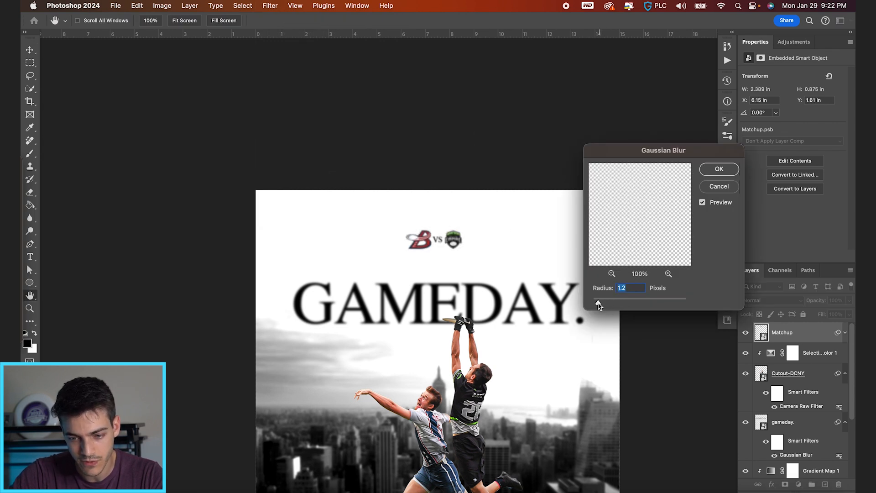
pyautogui.press('Return')
# Add the text line "DC BREEZE VS. NEW YORK EMPIRE / 7:00 PM / JOSEPH F. FOSINA FIELD" on a new layer below the players
pyautogui.scroll(-5, 516, 354)
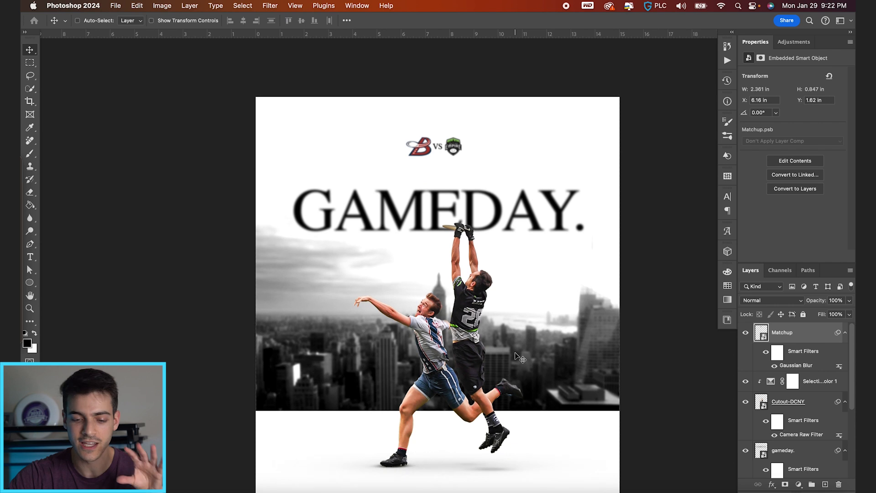
pyautogui.press('super+minus')
pyautogui.press('super+0')
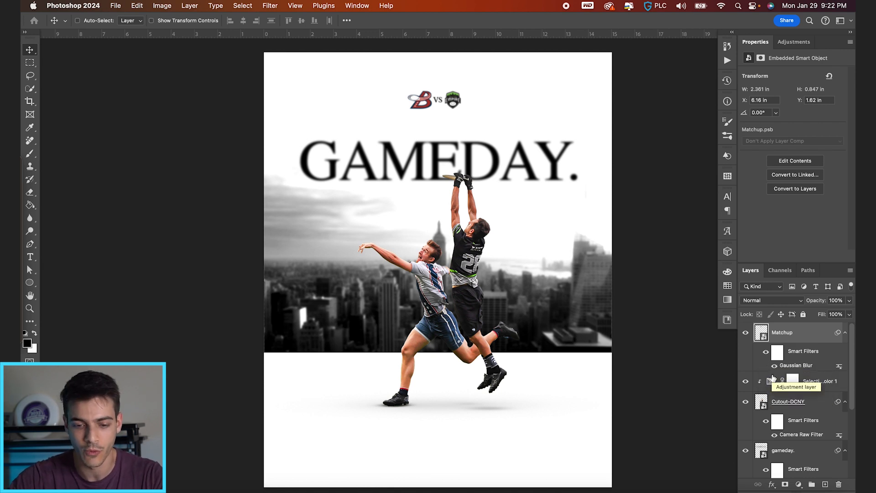
pyautogui.press('super+shift+alt+n')
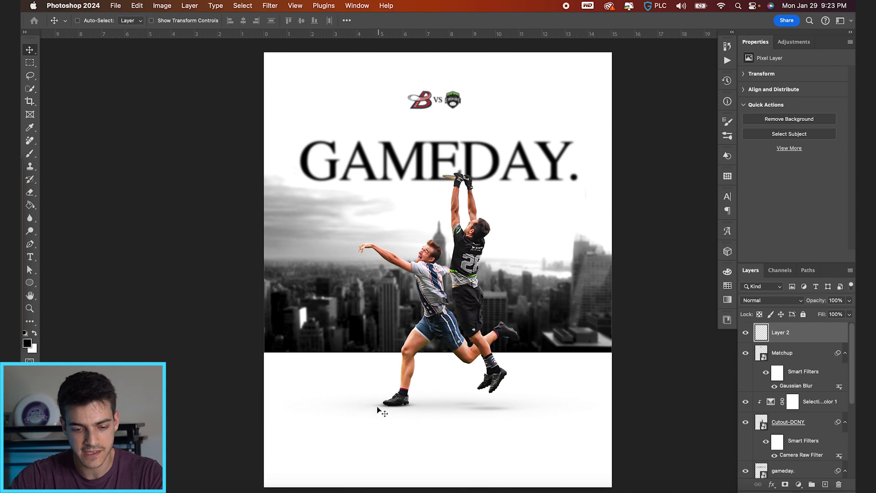
pyautogui.press('t')
pyautogui.click(373, 437)
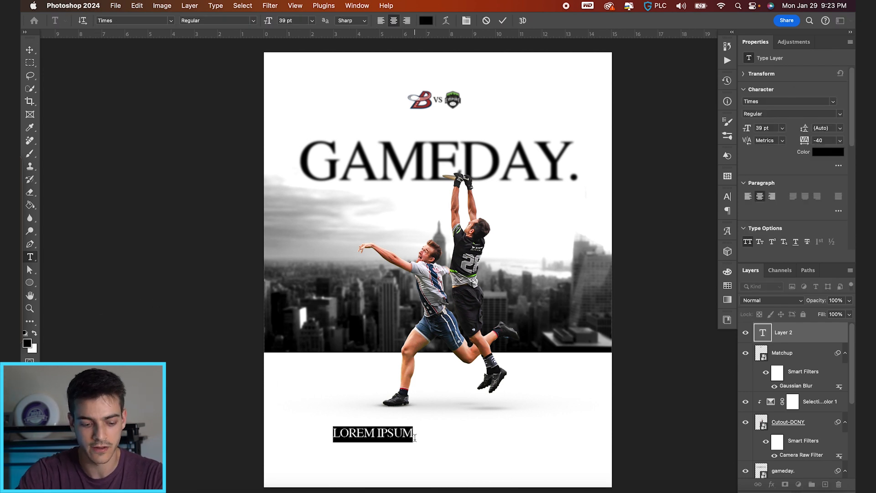
pyautogui.write('D')
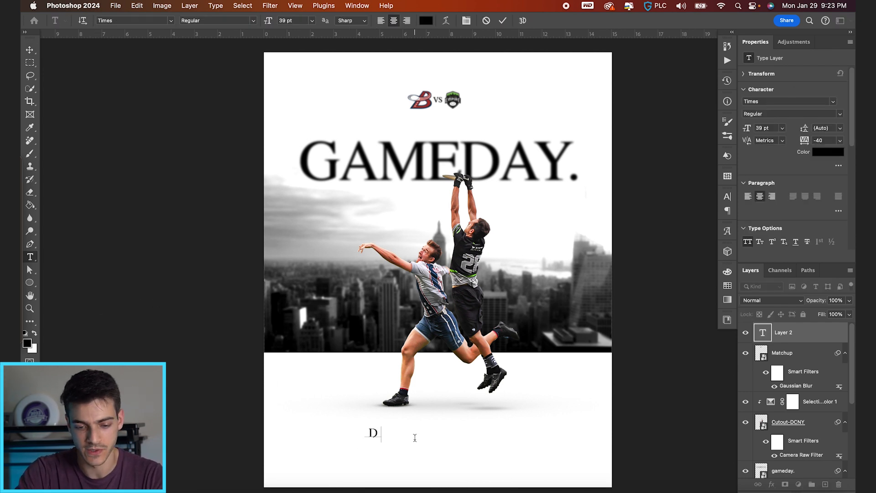
pyautogui.write('C BREEZE VS. NEW ')
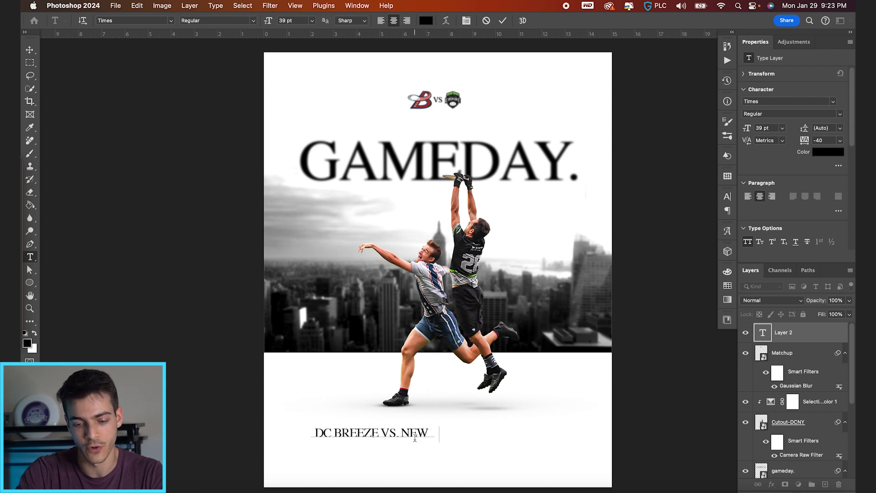
pyautogui.write('YORK EMPIRE / ')
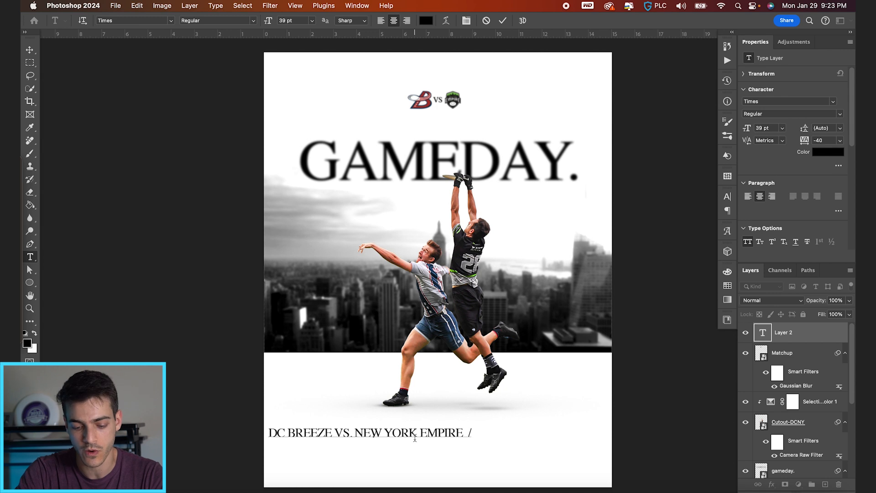
pyautogui.write('7:00')
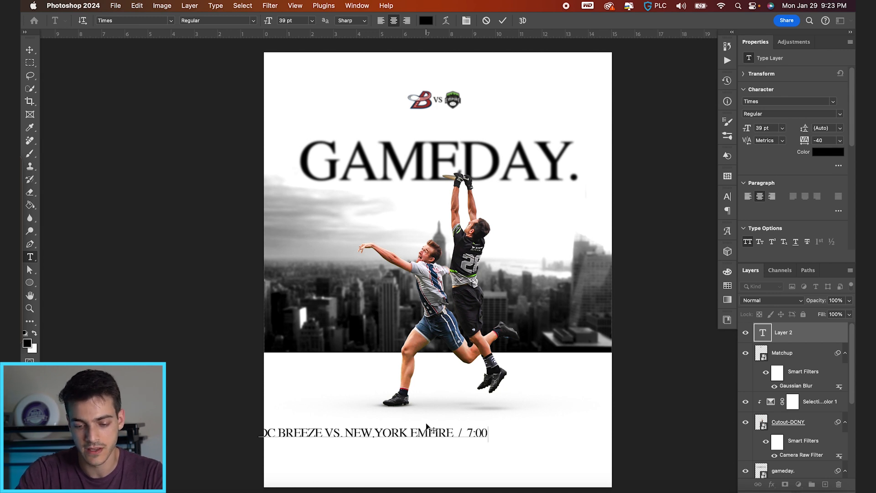
pyautogui.write(' PM / ')
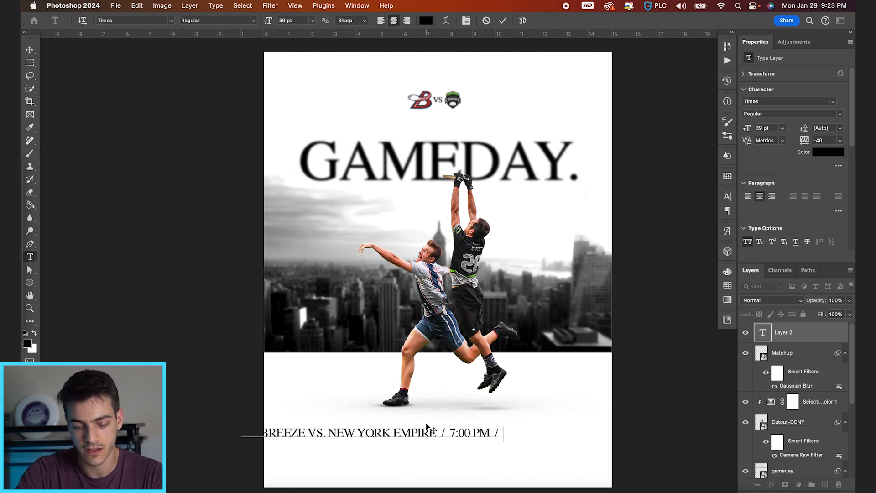
pyautogui.write('JOSEPH F. FOS')
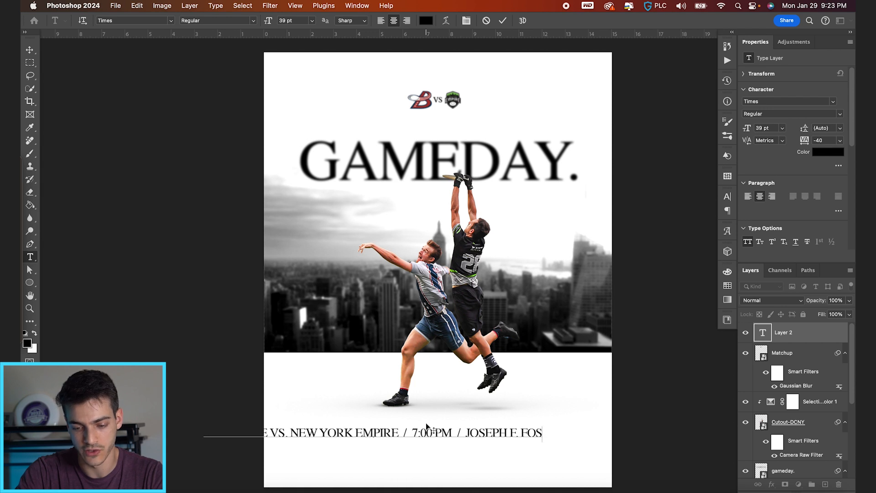
pyautogui.write('INA FIELD')
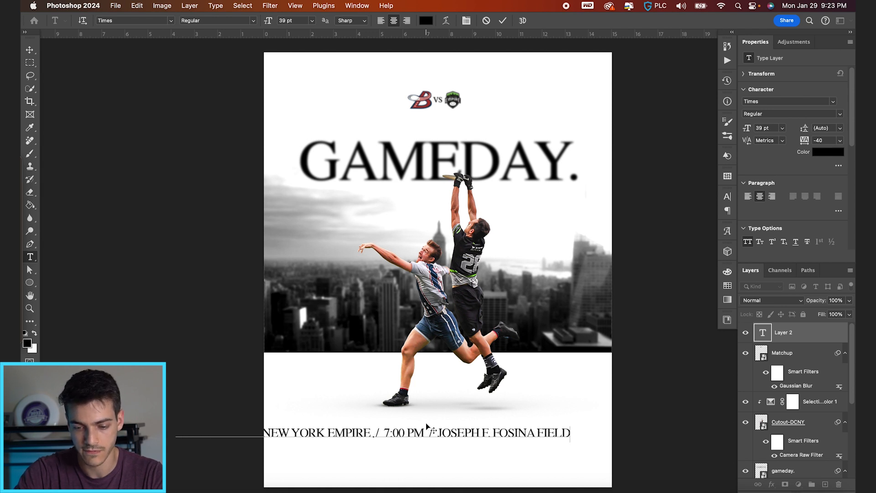
# Set the game information line to 12 pt with 240 tracking and centre it horizontally on the canvas
pyautogui.press('super+a')
pyautogui.click(301, 21)
pyautogui.press('Return')
pyautogui.click(727, 196)
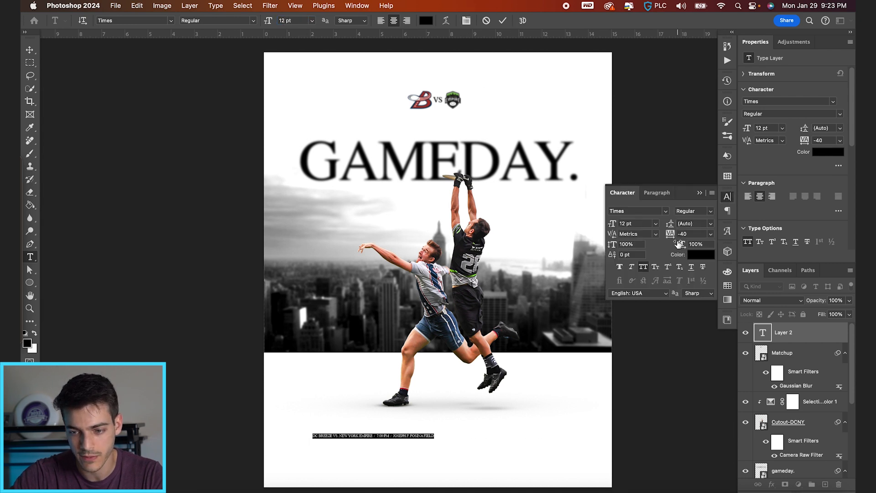
pyautogui.moveTo(673, 234); pyautogui.dragTo(697, 194)
pyautogui.click(699, 193)
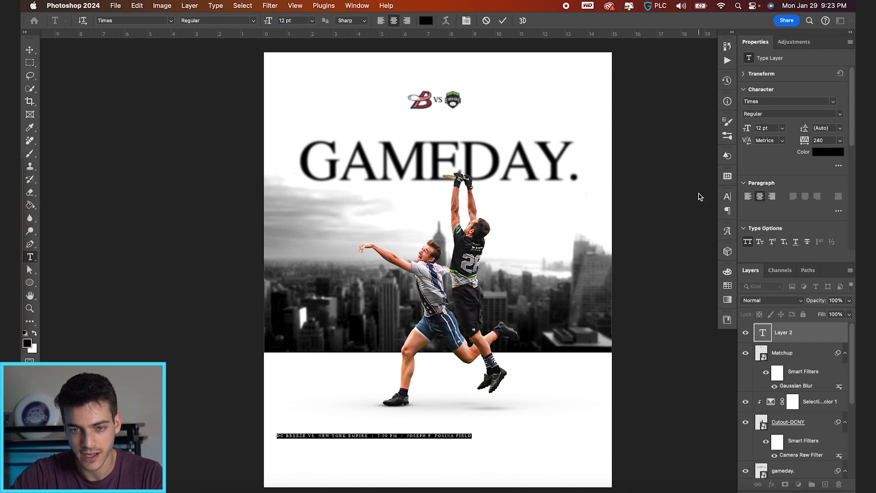
pyautogui.click(506, 21)
pyautogui.press('v')
pyautogui.press('super+a')
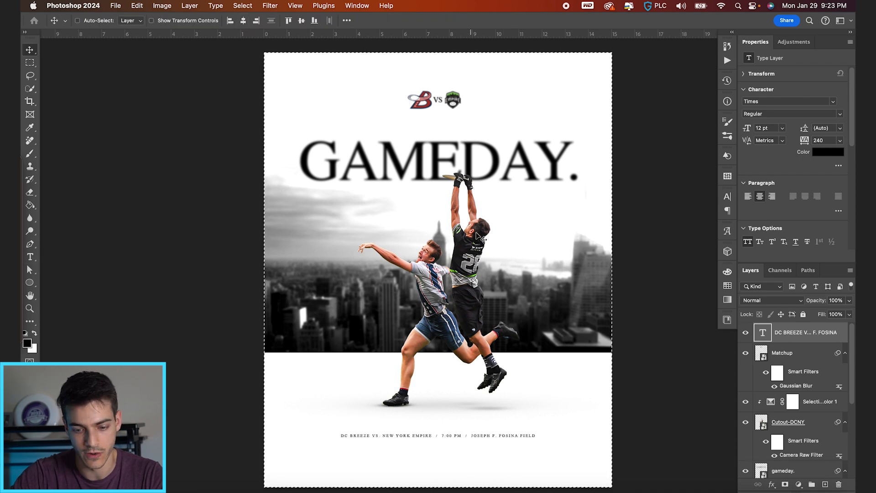
# Set the game information line's tracking to 440 and lower it slightly with the grid shown
pyautogui.press('t')
pyautogui.click(466, 20)
pyautogui.moveTo(674, 236); pyautogui.dragTo(675, 238)
pyautogui.click(700, 193)
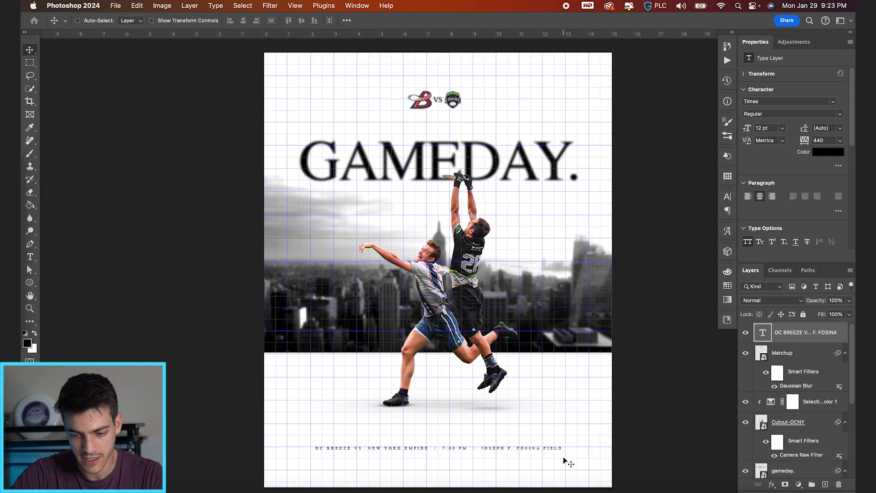
# Scale the game information line to 13.52 pt to match the title's width and centre it horizontally on the canvas
pyautogui.moveTo(564, 453); pyautogui.dragTo(578, 188)
pyautogui.press('super+t')
pyautogui.press('Return')
pyautogui.press('super+a')
pyautogui.click(244, 20)
pyautogui.press('super+d')
pyautogui.moveTo(525, 175); pyautogui.dragTo(532, 430)
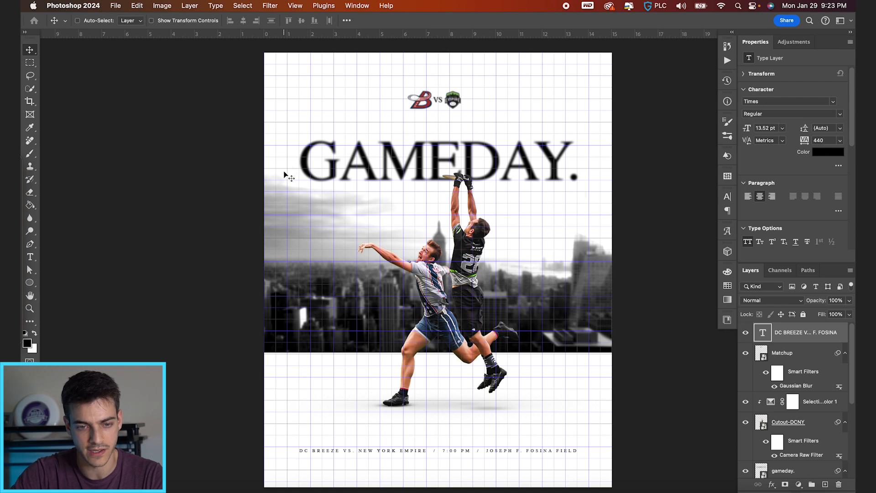
pyautogui.scroll(3, 307, 473)
pyautogui.scroll(-5, 294, 369)
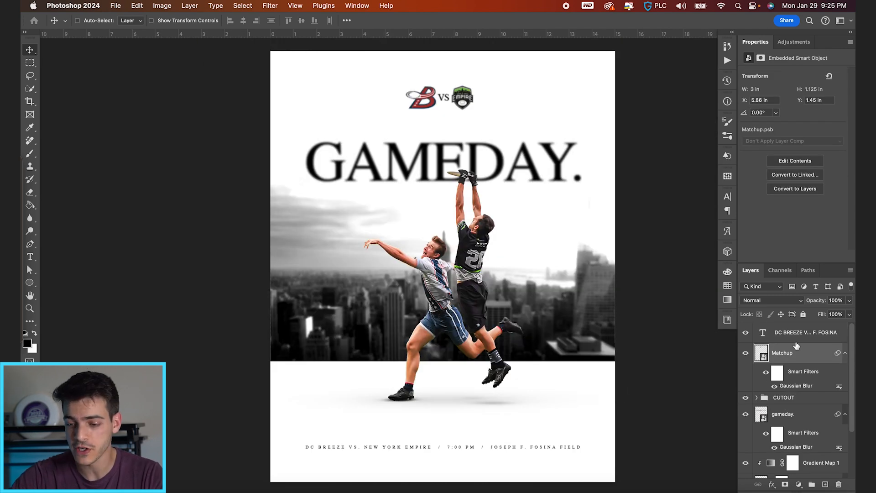
# Create a layer group named "Finishing" above the game information text layer
pyautogui.click(796, 337)
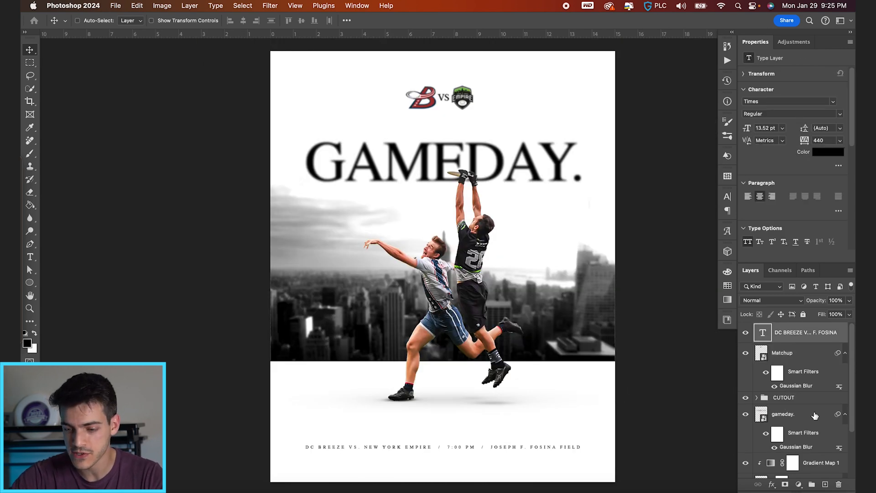
pyautogui.moveTo(796, 337); pyautogui.dragTo(812, 484)
pyautogui.doubleClick(782, 329)
pyautogui.write('Finishing')
pyautogui.press('Return')
# Add a new layer in the Finishing group and fill the whole canvas with gray
pyautogui.press('super+shift+alt+n')
pyautogui.press('super+a')
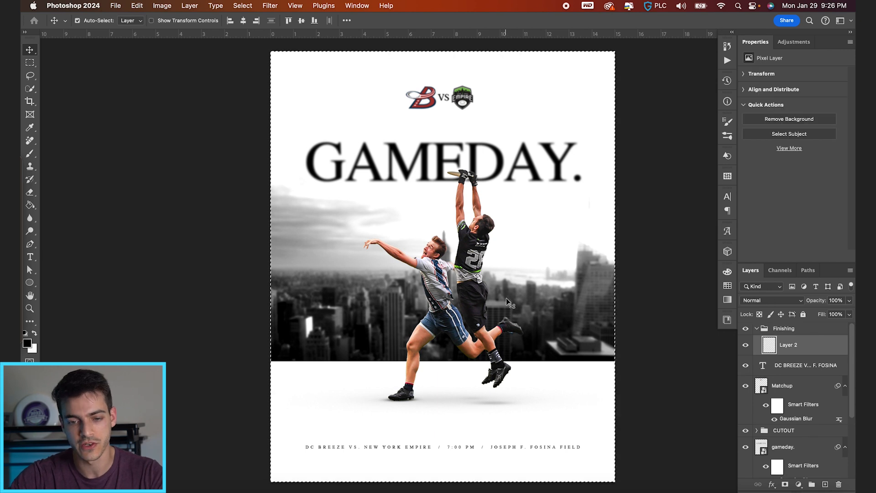
pyautogui.press('w')
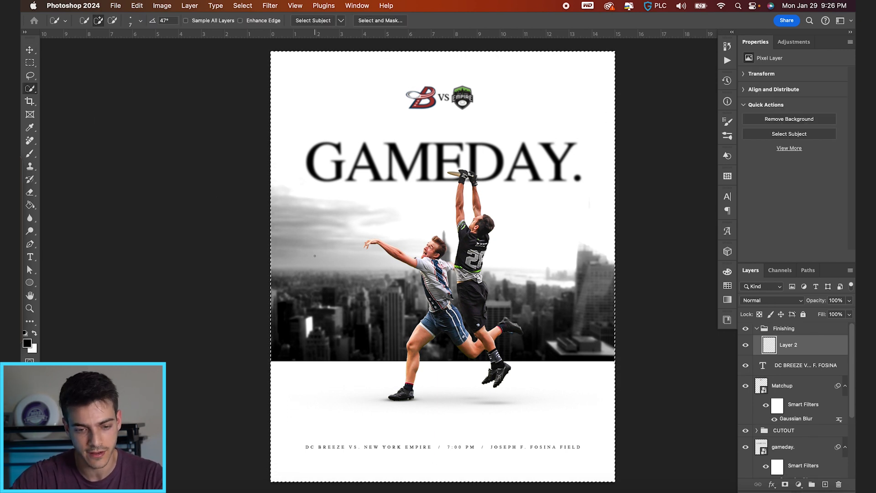
pyautogui.rightClick(373, 274)
pyautogui.click(385, 368)
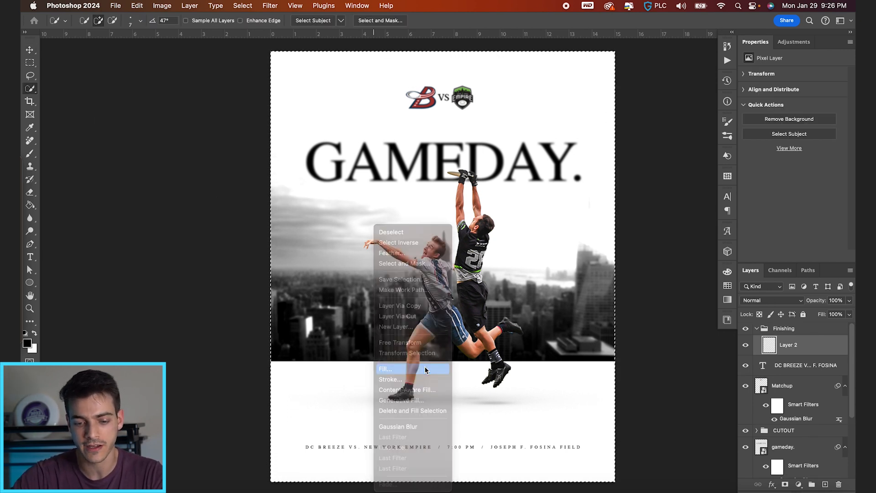
pyautogui.click(504, 205)
pyautogui.press('super+d')
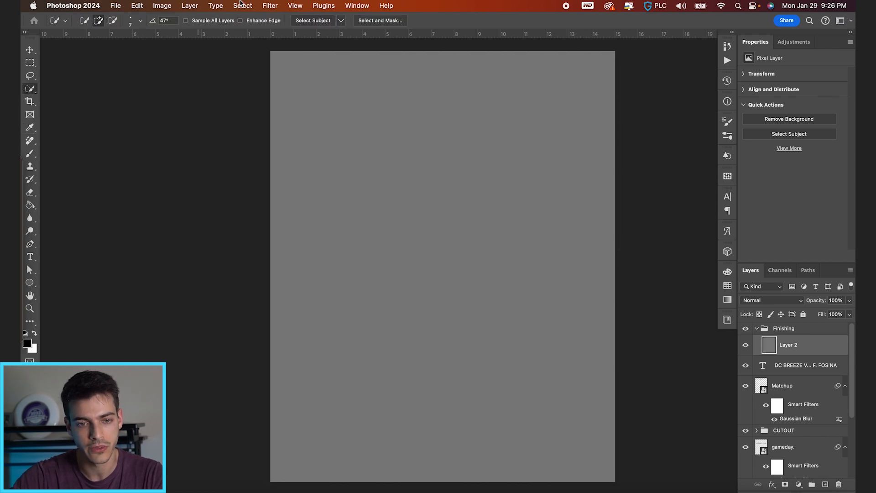
# Convert the gray layer for smart filters and add 10% uniform monochromatic noise
pyautogui.click(270, 5)
pyautogui.click(292, 33)
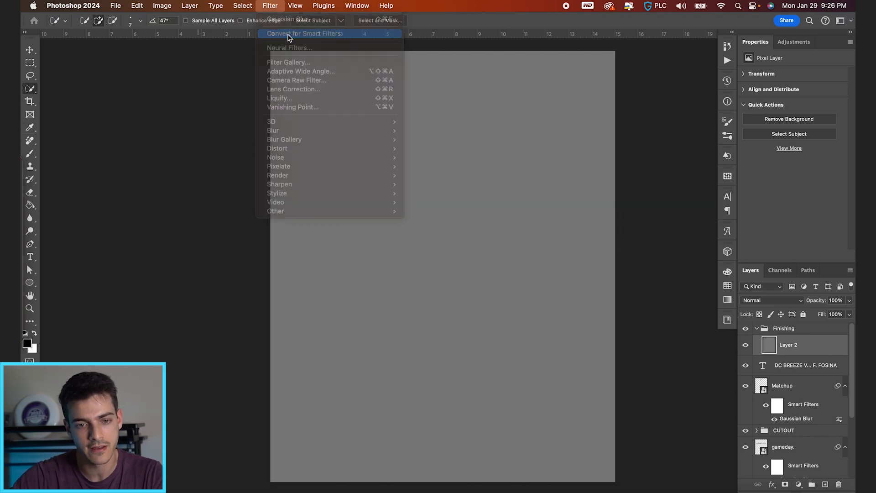
pyautogui.click(270, 5)
pyautogui.moveTo(302, 158)
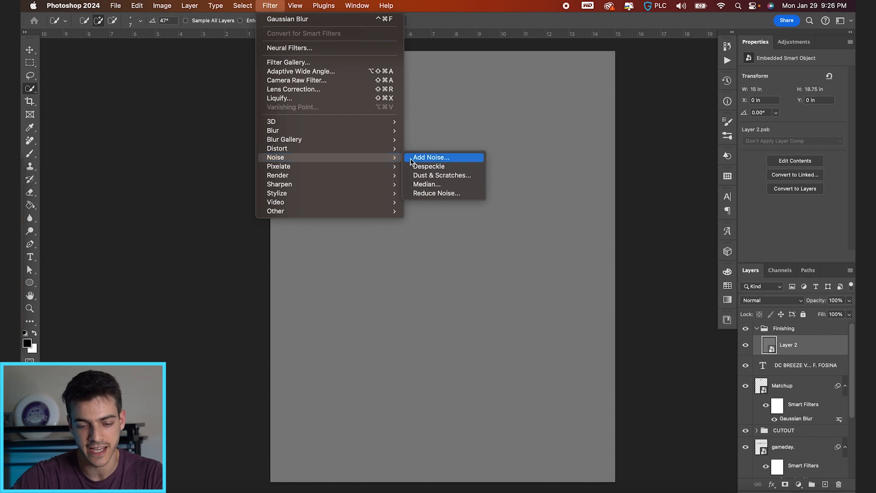
pyautogui.click(411, 159)
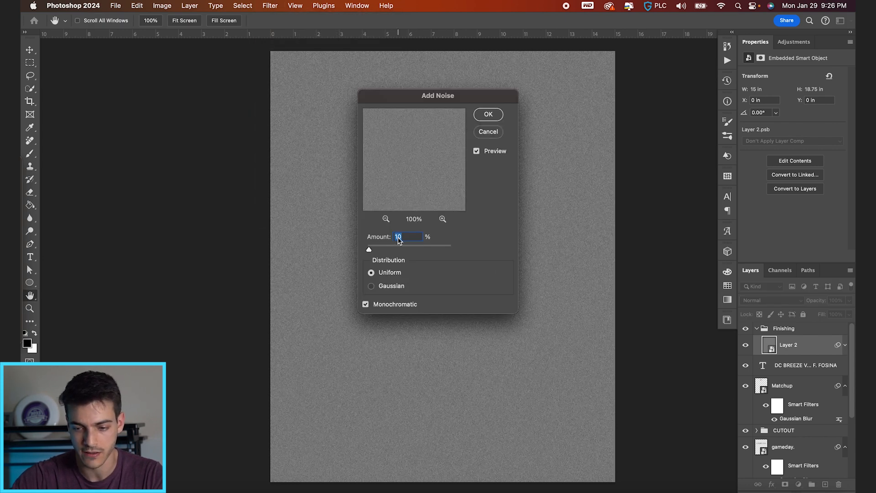
pyautogui.press('Return')
# Set the noise layer's blend mode to Hard Light and its opacity to 50%
pyautogui.click(772, 301)
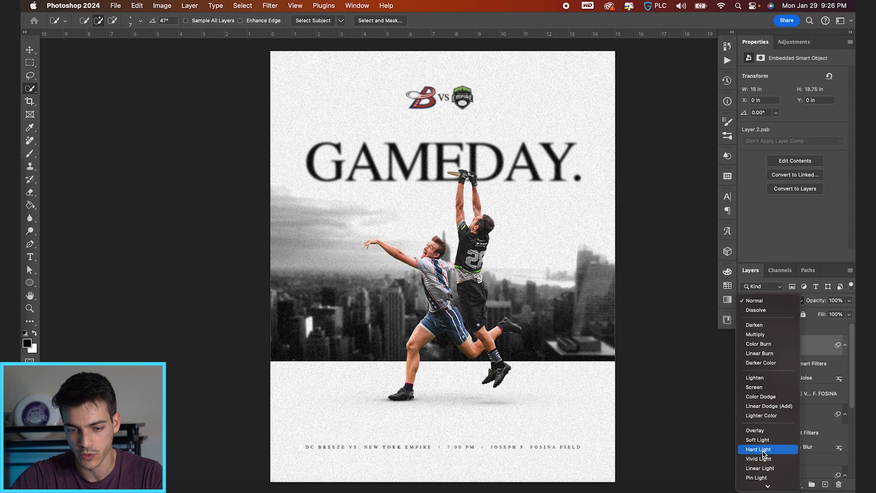
pyautogui.click(764, 450)
pyautogui.doubleClick(837, 300)
pyautogui.write('50')
pyautogui.press('Return')
pyautogui.press('v')
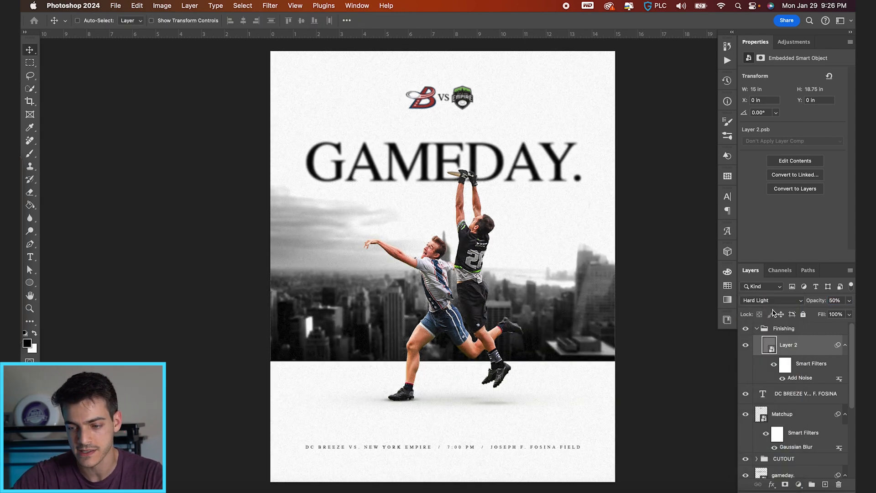
# Add a Curves adjustment above the noise layer, lifting the black point while anchoring the midtones and highlights for faded shadows
pyautogui.click(798, 485)
pyautogui.click(804, 395)
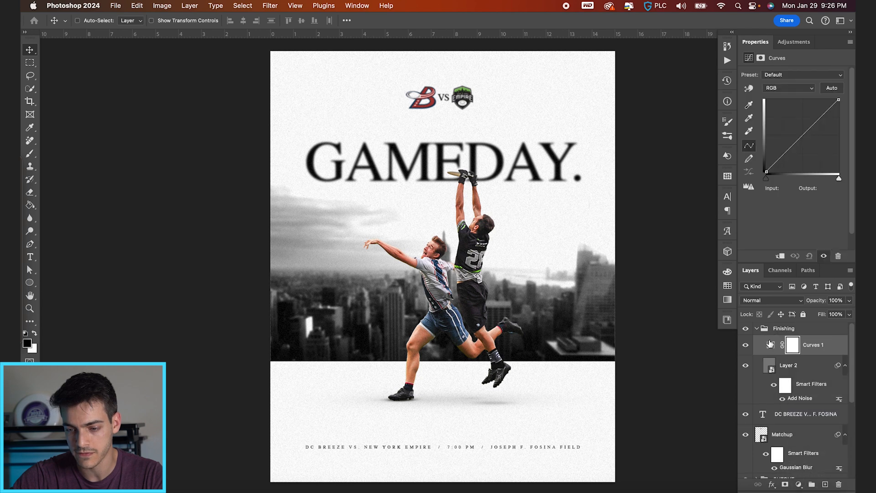
pyautogui.click(784, 155)
pyautogui.click(802, 136)
pyautogui.moveTo(768, 171); pyautogui.dragTo(784, 154)
pyautogui.click(804, 135)
pyautogui.click(824, 113)
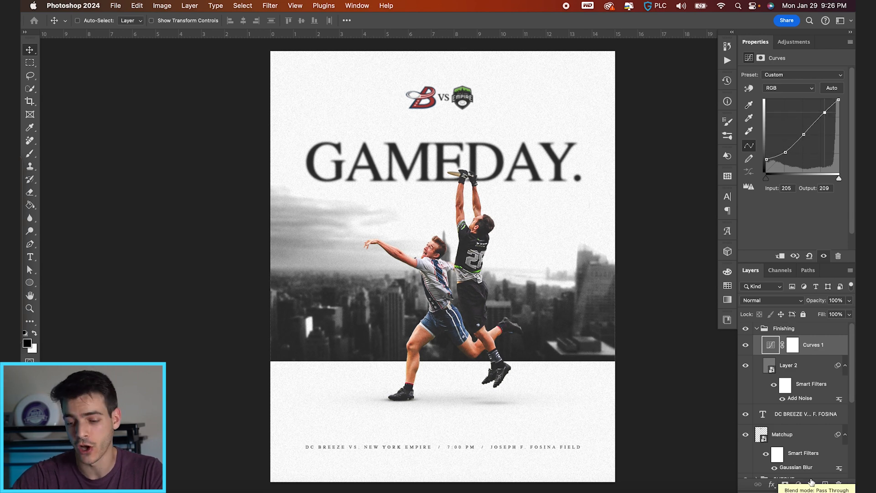
# Add a Color Lookup adjustment with the 3Strip.look 3D LUT and reduce its opacity to 40%
pyautogui.click(799, 485)
pyautogui.moveTo(798, 485)
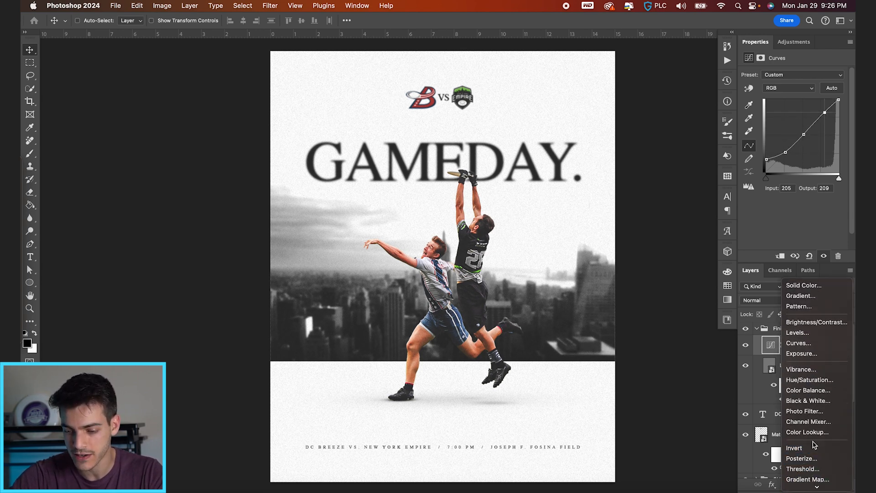
pyautogui.click(803, 433)
pyautogui.click(802, 81)
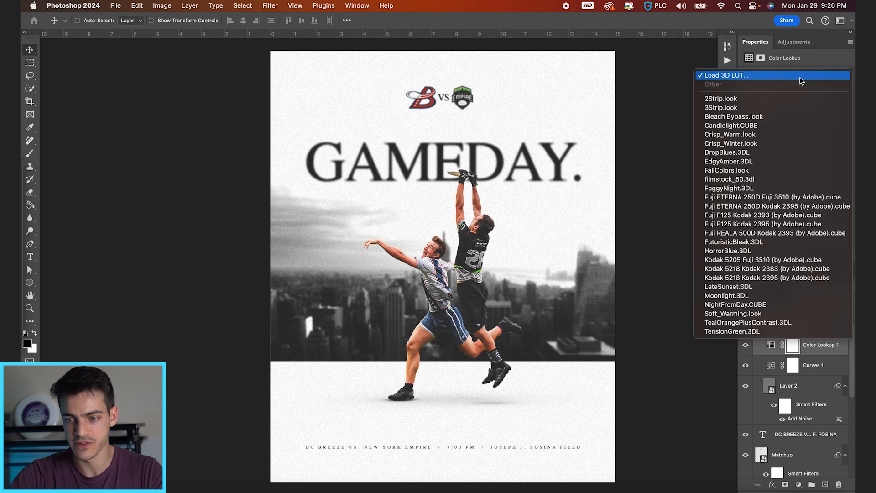
pyautogui.click(785, 108)
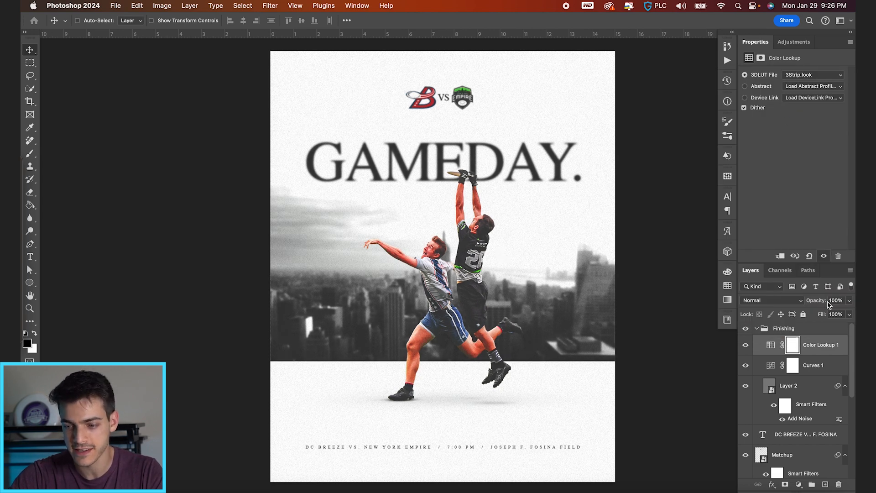
pyautogui.moveTo(820, 303); pyautogui.dragTo(802, 303)
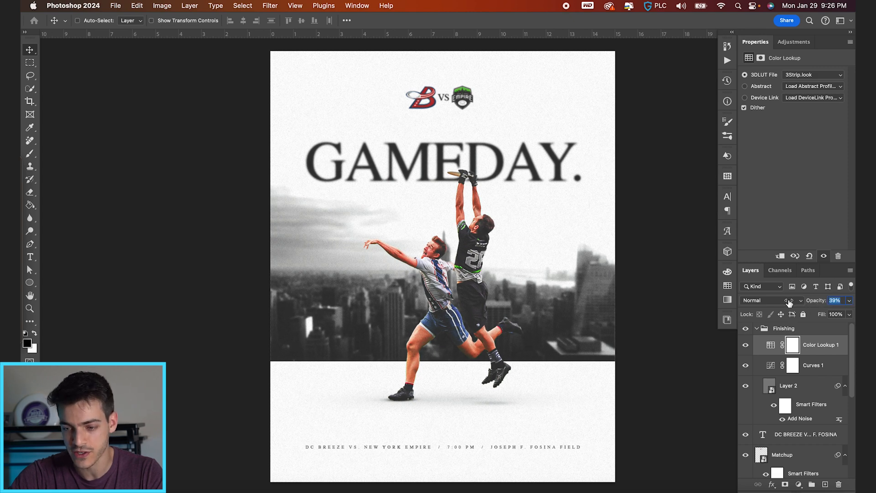
pyautogui.moveTo(791, 303); pyautogui.dragTo(790, 304)
# Place the light-leak Unsplash JPEG from the Gameday Graphic folder above the Color Lookup layer, scaled to about 28.3 by 18.9 in
pyautogui.click(756, 330)
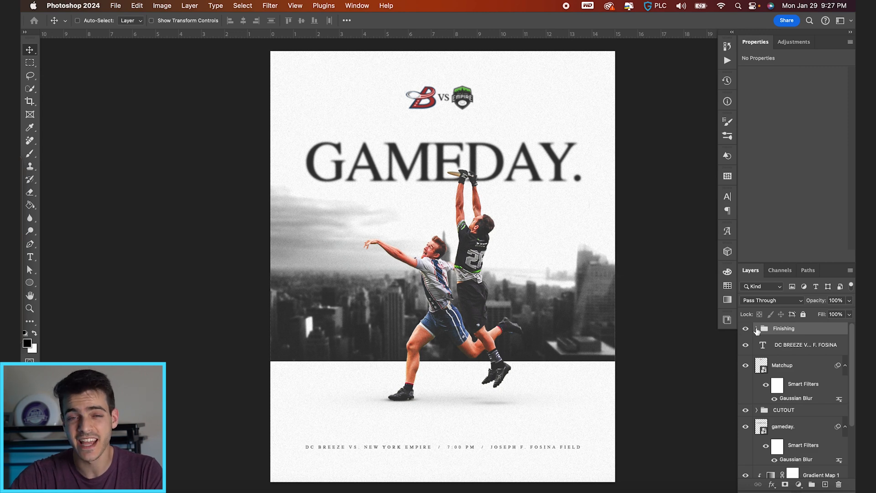
pyautogui.click(757, 329)
pyautogui.click(770, 347)
pyautogui.press('super+Tab')
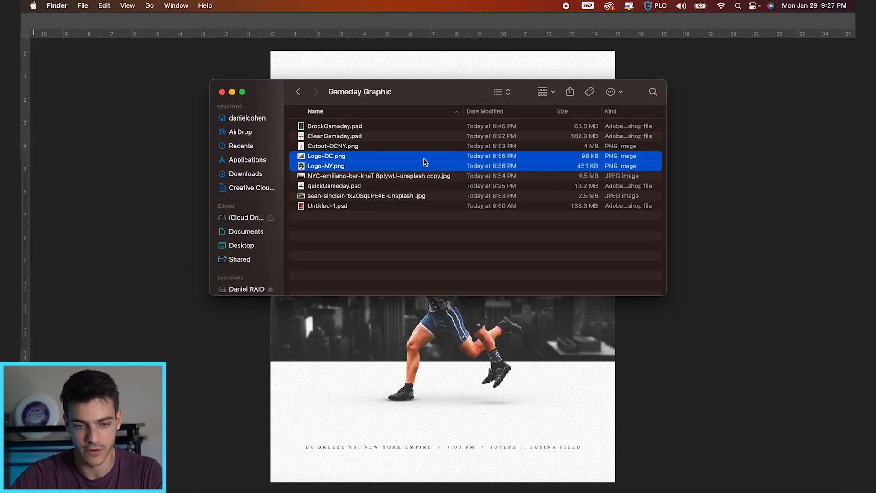
pyautogui.click(335, 196)
pyautogui.moveTo(331, 198); pyautogui.dragTo(461, 315)
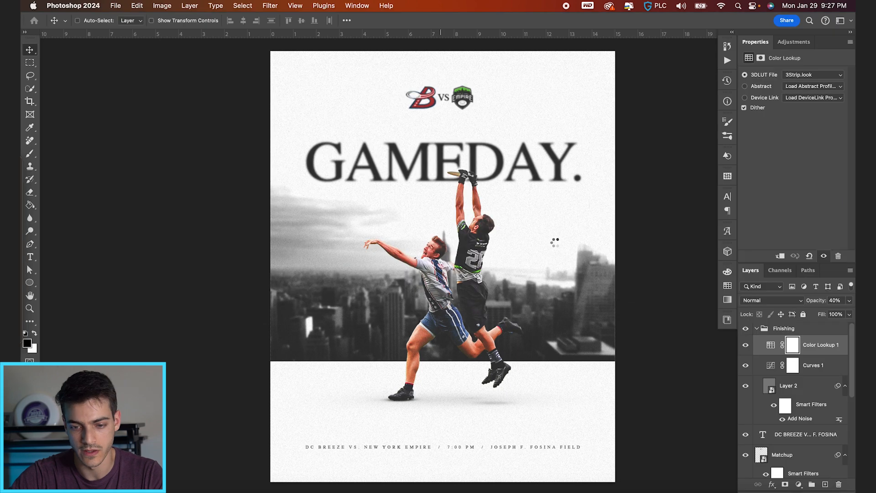
pyautogui.moveTo(615, 151); pyautogui.dragTo(800, 97)
pyautogui.press('Return')
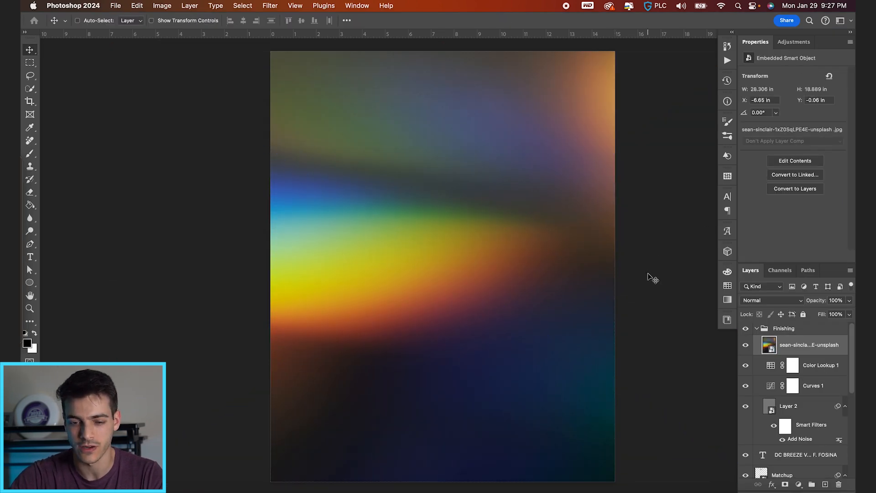
# Set the light-leak image to Screen at 57% opacity and shift it left to X about -10.11 in
pyautogui.click(771, 300)
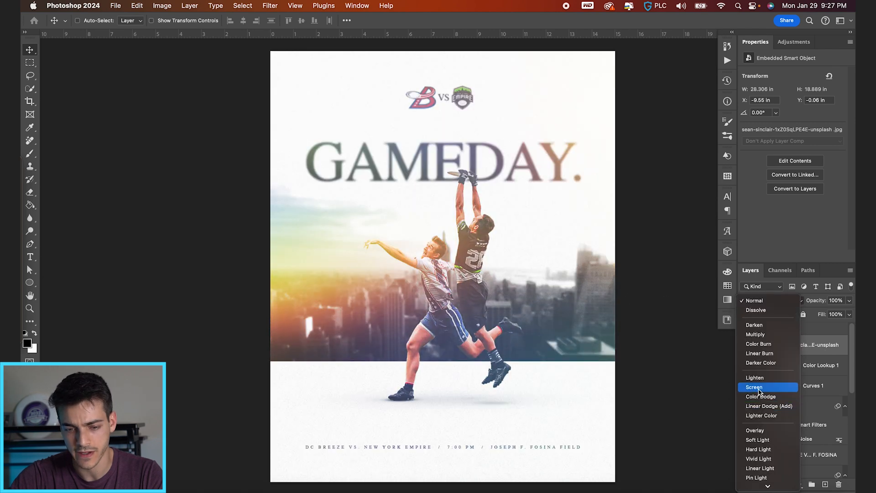
pyautogui.click(767, 388)
pyautogui.moveTo(609, 311); pyautogui.dragTo(607, 305)
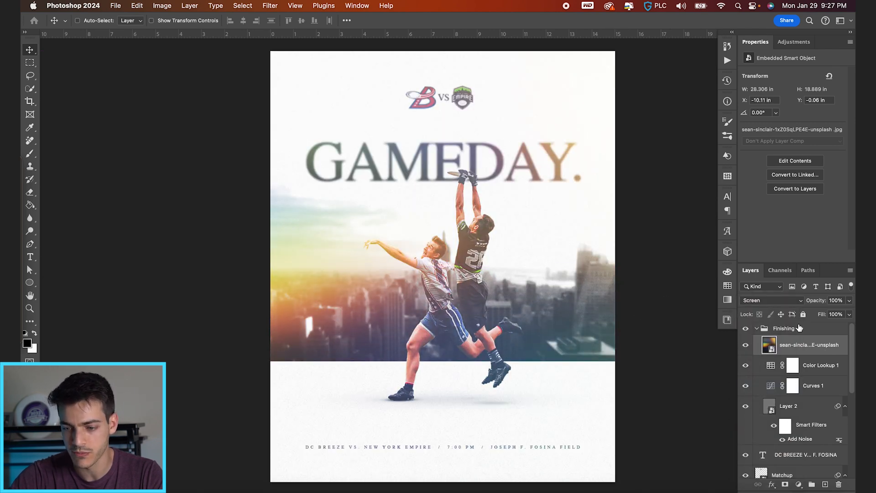
pyautogui.moveTo(830, 299); pyautogui.dragTo(797, 303)
pyautogui.moveTo(794, 302); pyautogui.dragTo(799, 303)
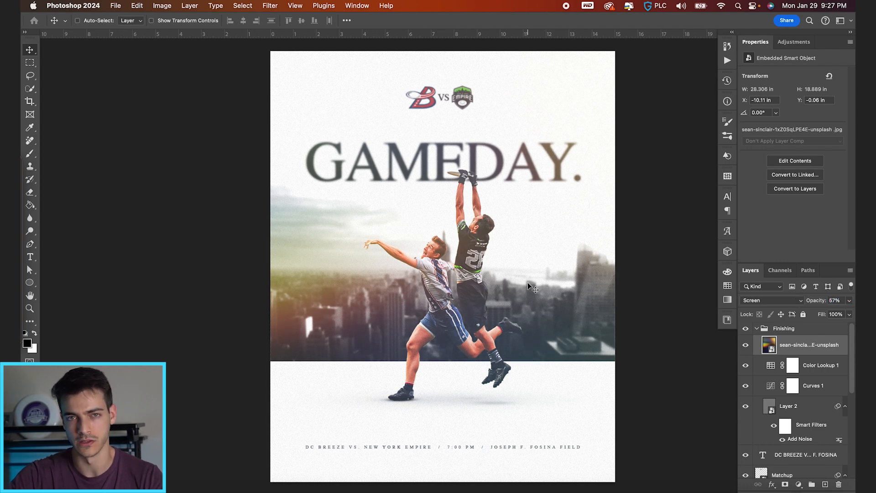
# Hide the Finishing group and stamp all visible layers into a new layer above the game information line
pyautogui.click(756, 328)
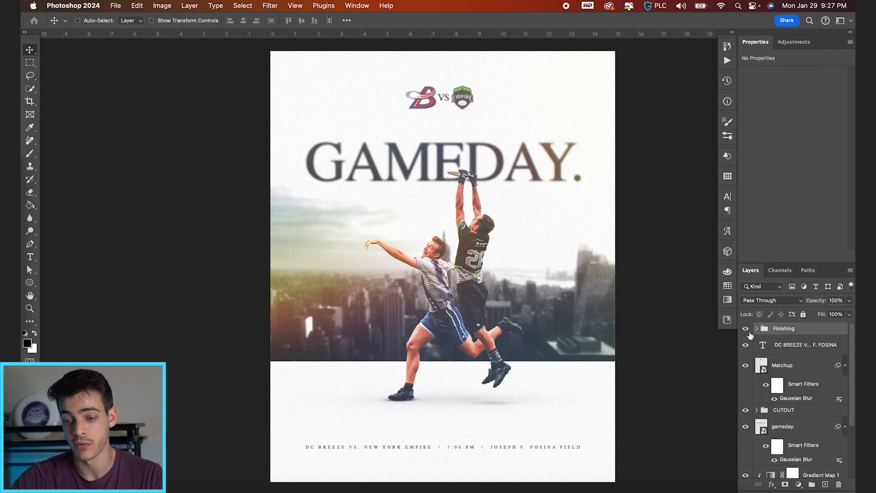
pyautogui.click(746, 329)
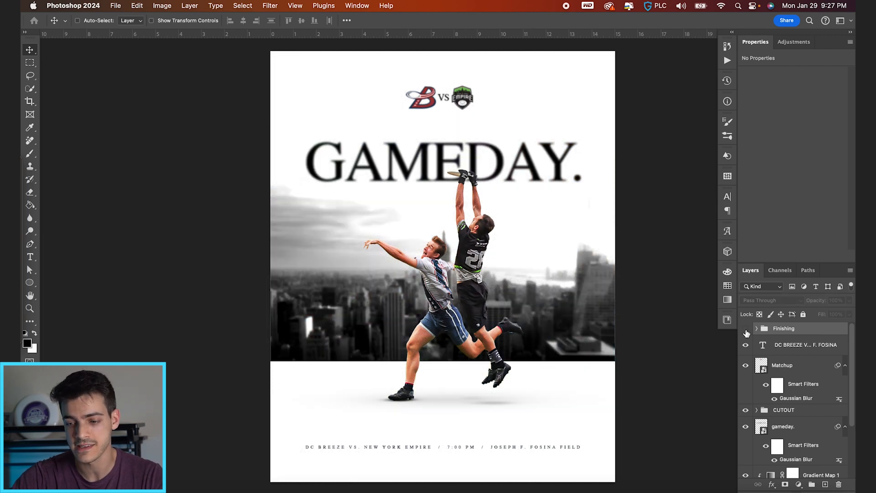
pyautogui.click(766, 349)
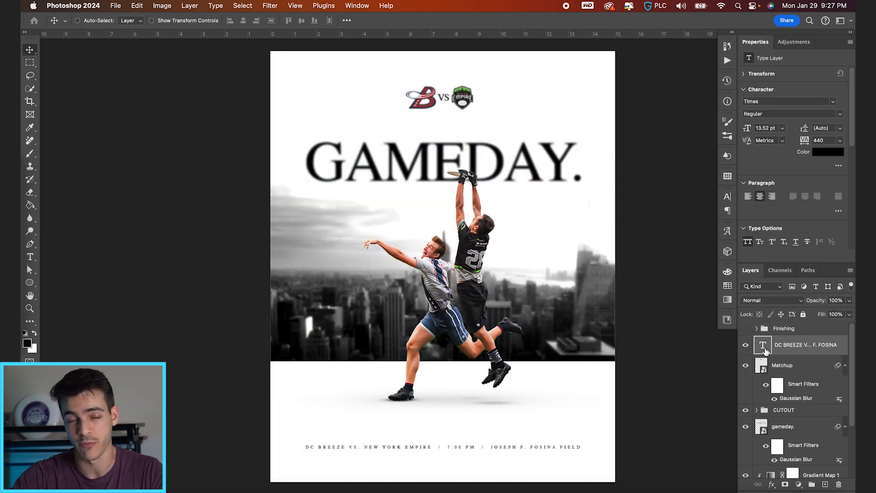
pyautogui.press('super')
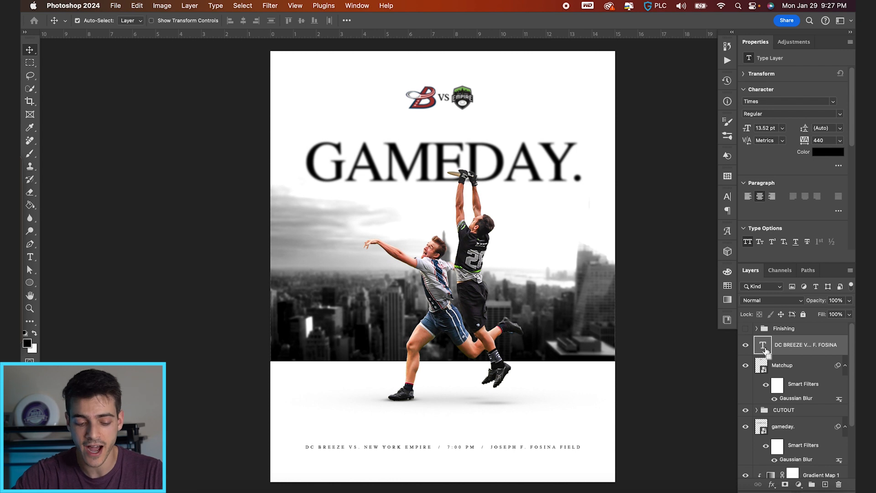
pyautogui.press('super+alt+shift+e')
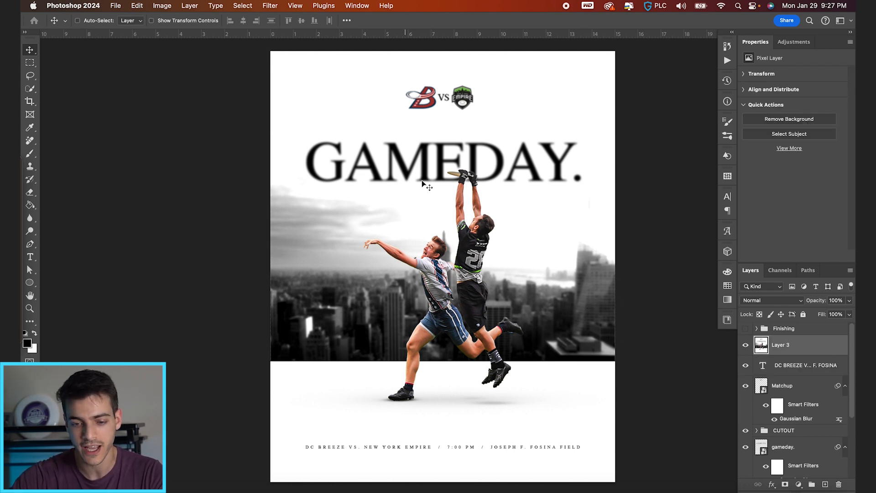
# Convert the stamped layer for smart filters and fine-tune its Light settings, such as contrast and blacks, in the Camera Raw Filter
pyautogui.click(271, 5)
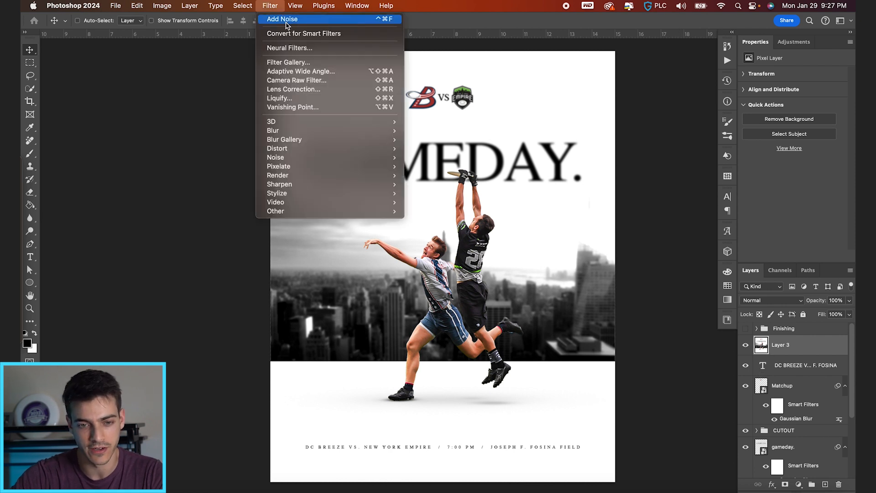
pyautogui.click(295, 33)
pyautogui.click(271, 5)
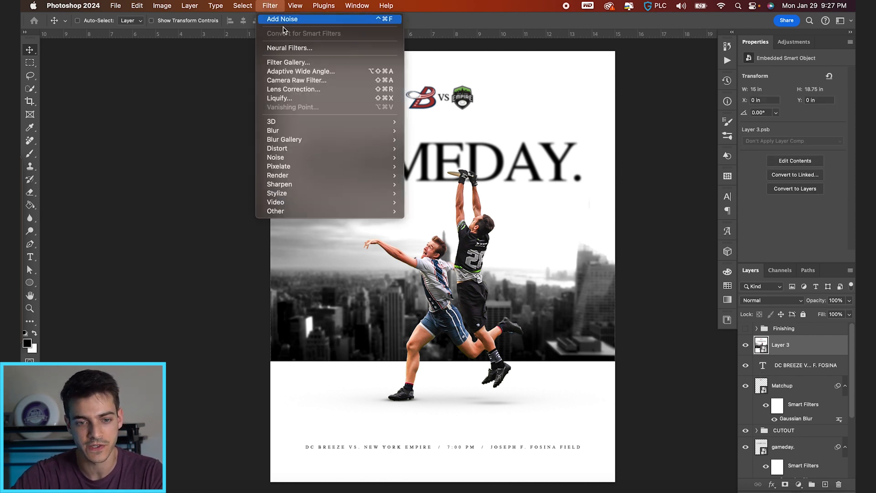
pyautogui.click(297, 81)
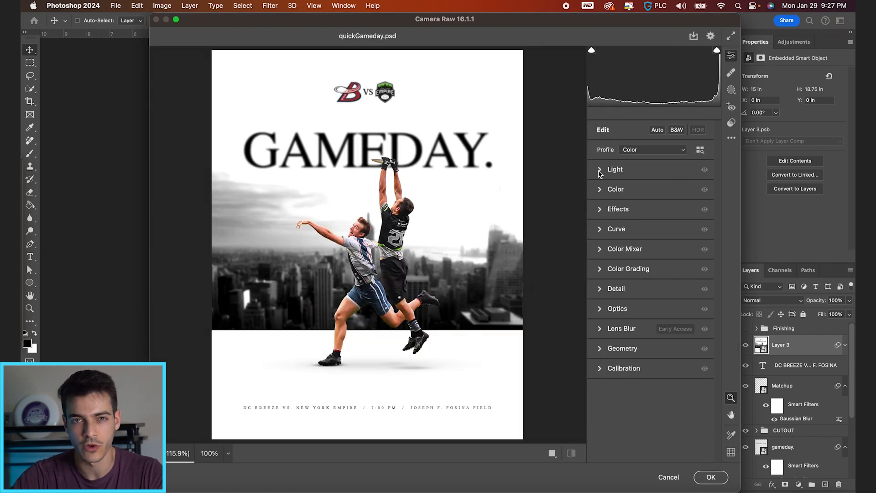
pyautogui.click(601, 169)
pyautogui.moveTo(648, 189); pyautogui.dragTo(653, 190)
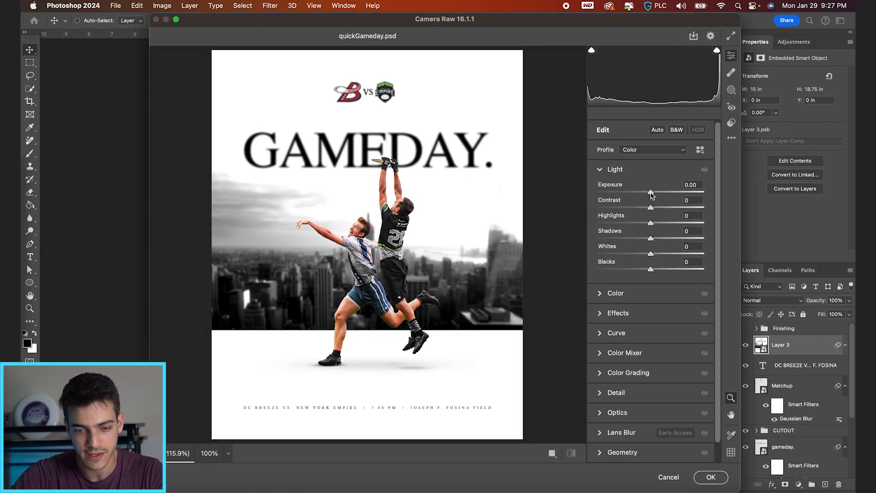
pyautogui.moveTo(651, 208); pyautogui.dragTo(647, 270)
# Set the Camera Raw effects to Texture +11, Clarity +13 and Vignette -29, and apply the filter
pyautogui.click(614, 313)
pyautogui.moveTo(651, 231); pyautogui.dragTo(657, 246)
pyautogui.moveTo(651, 279); pyautogui.dragTo(635, 280)
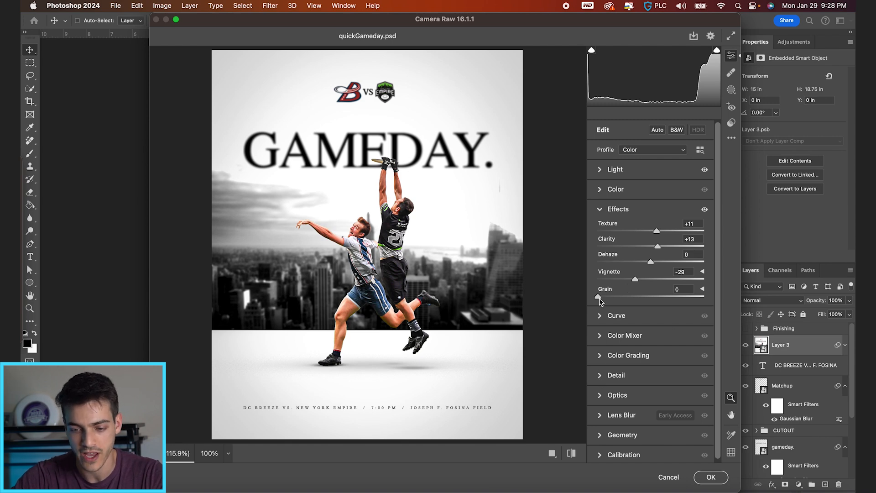
pyautogui.click(601, 377)
pyautogui.click(712, 477)
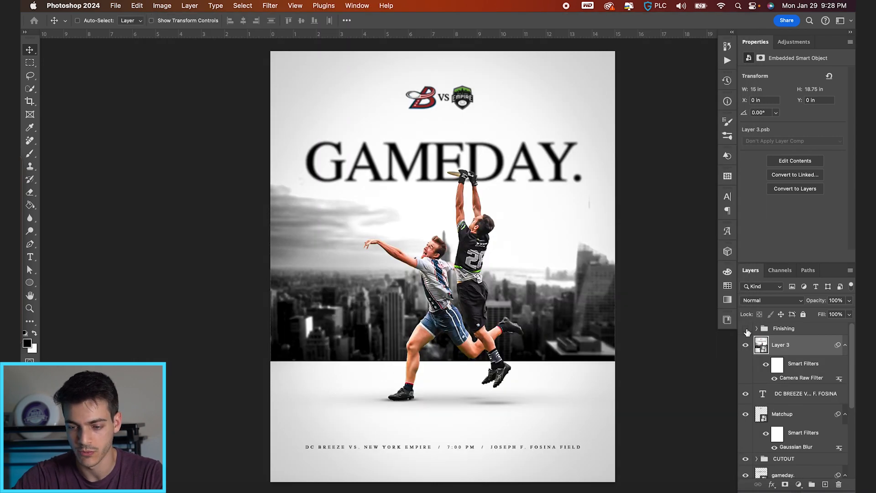
# Show the Finishing group again and check the complete poster
pyautogui.click(746, 329)
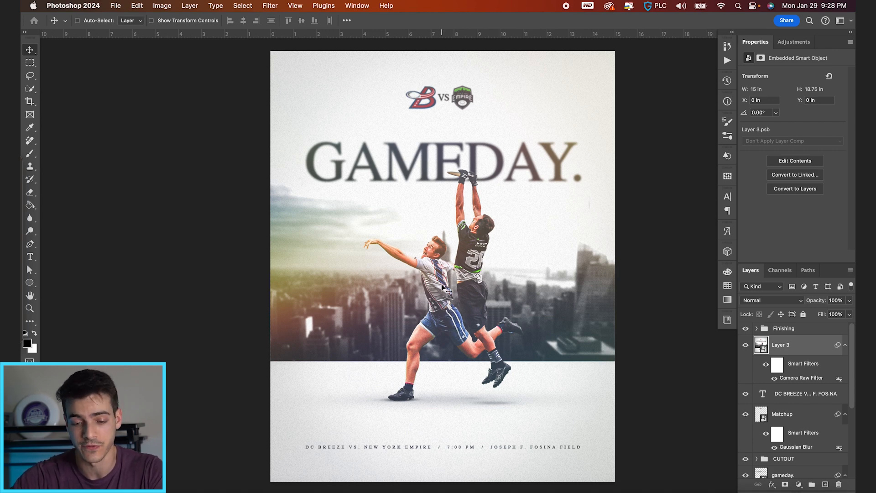
pyautogui.scroll(3, 441, 288)
pyautogui.scroll(-5, 441, 288)
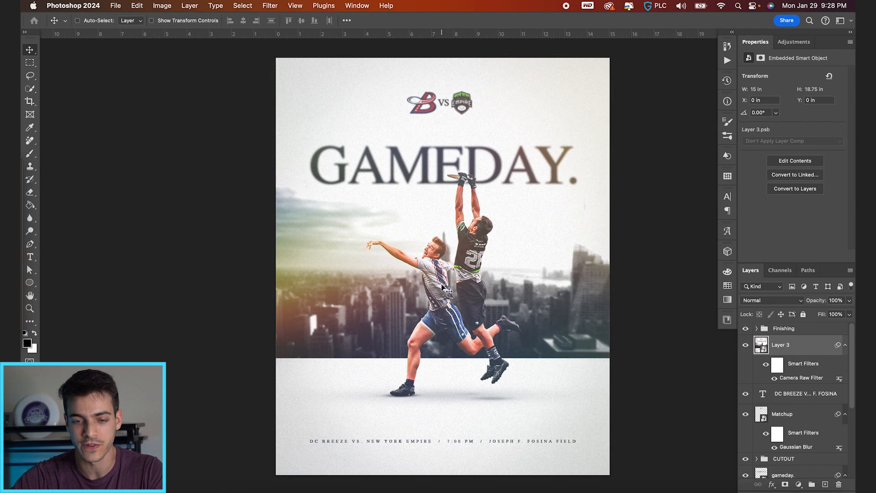